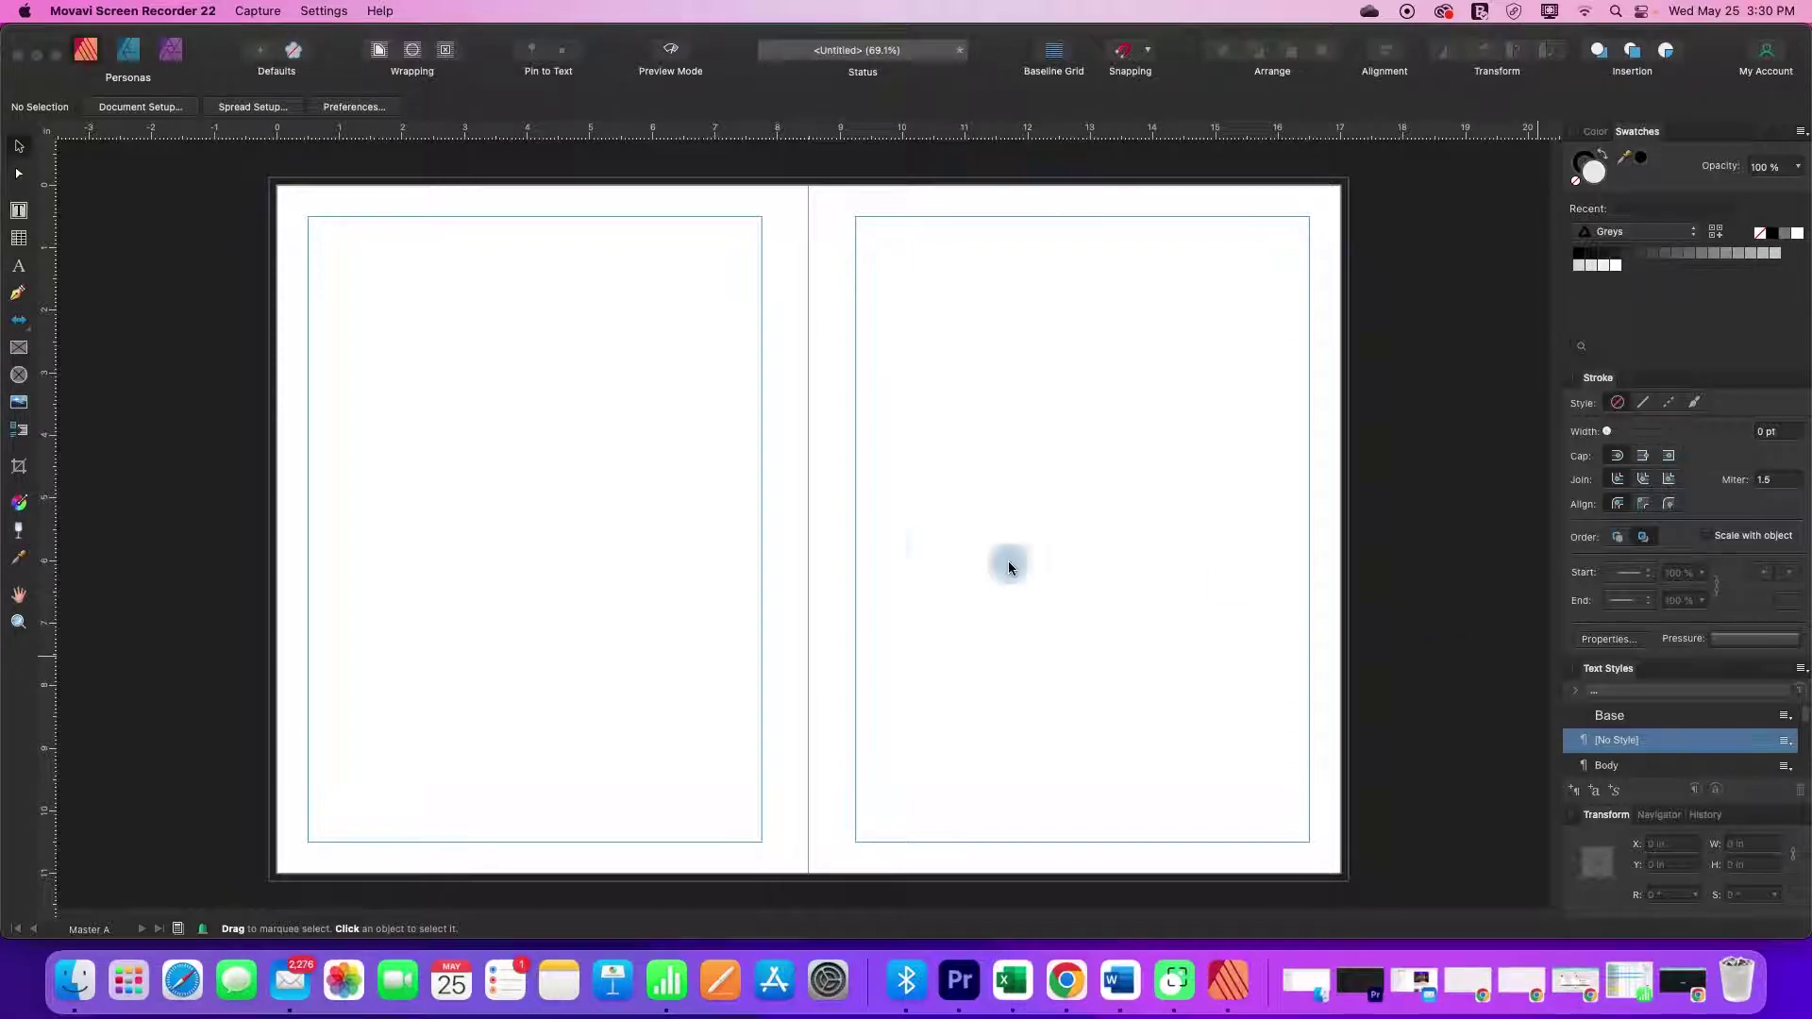
# Return to the Affinity Publisher document and open the blank Master A spread for editing
pyautogui.click(381, 285)
pyautogui.click(195, 247)
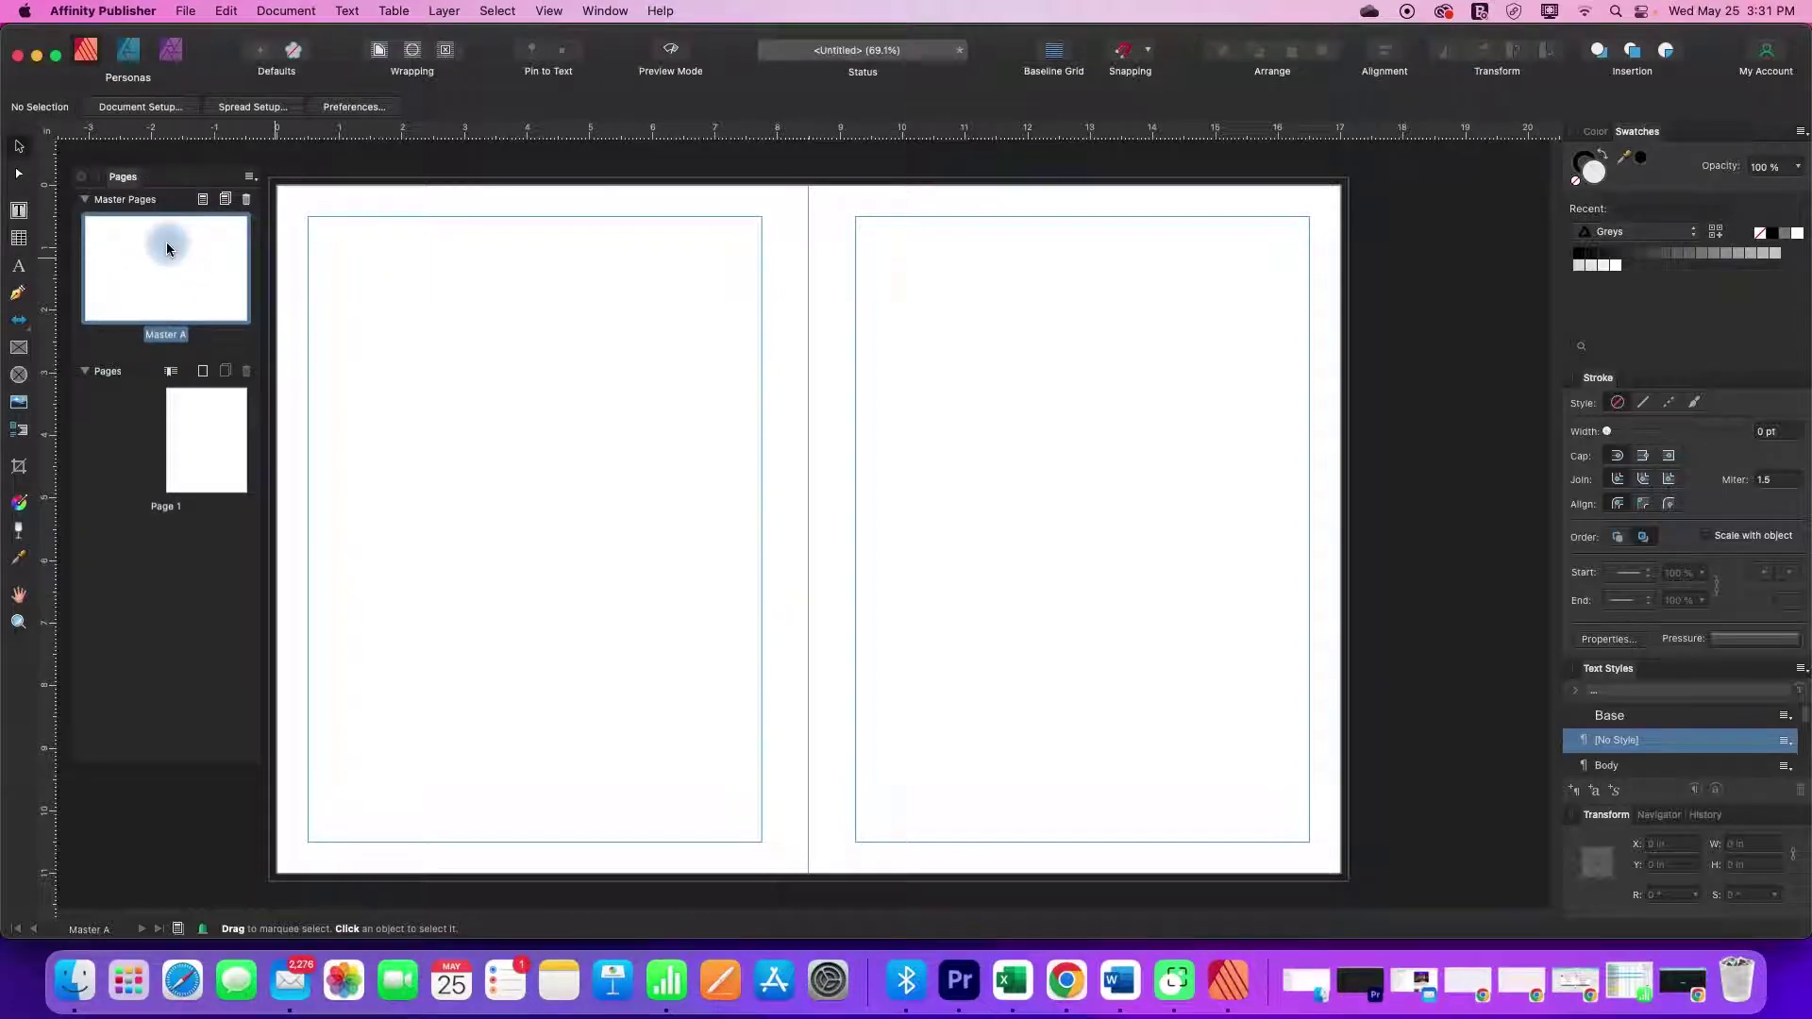
pyautogui.click(200, 449)
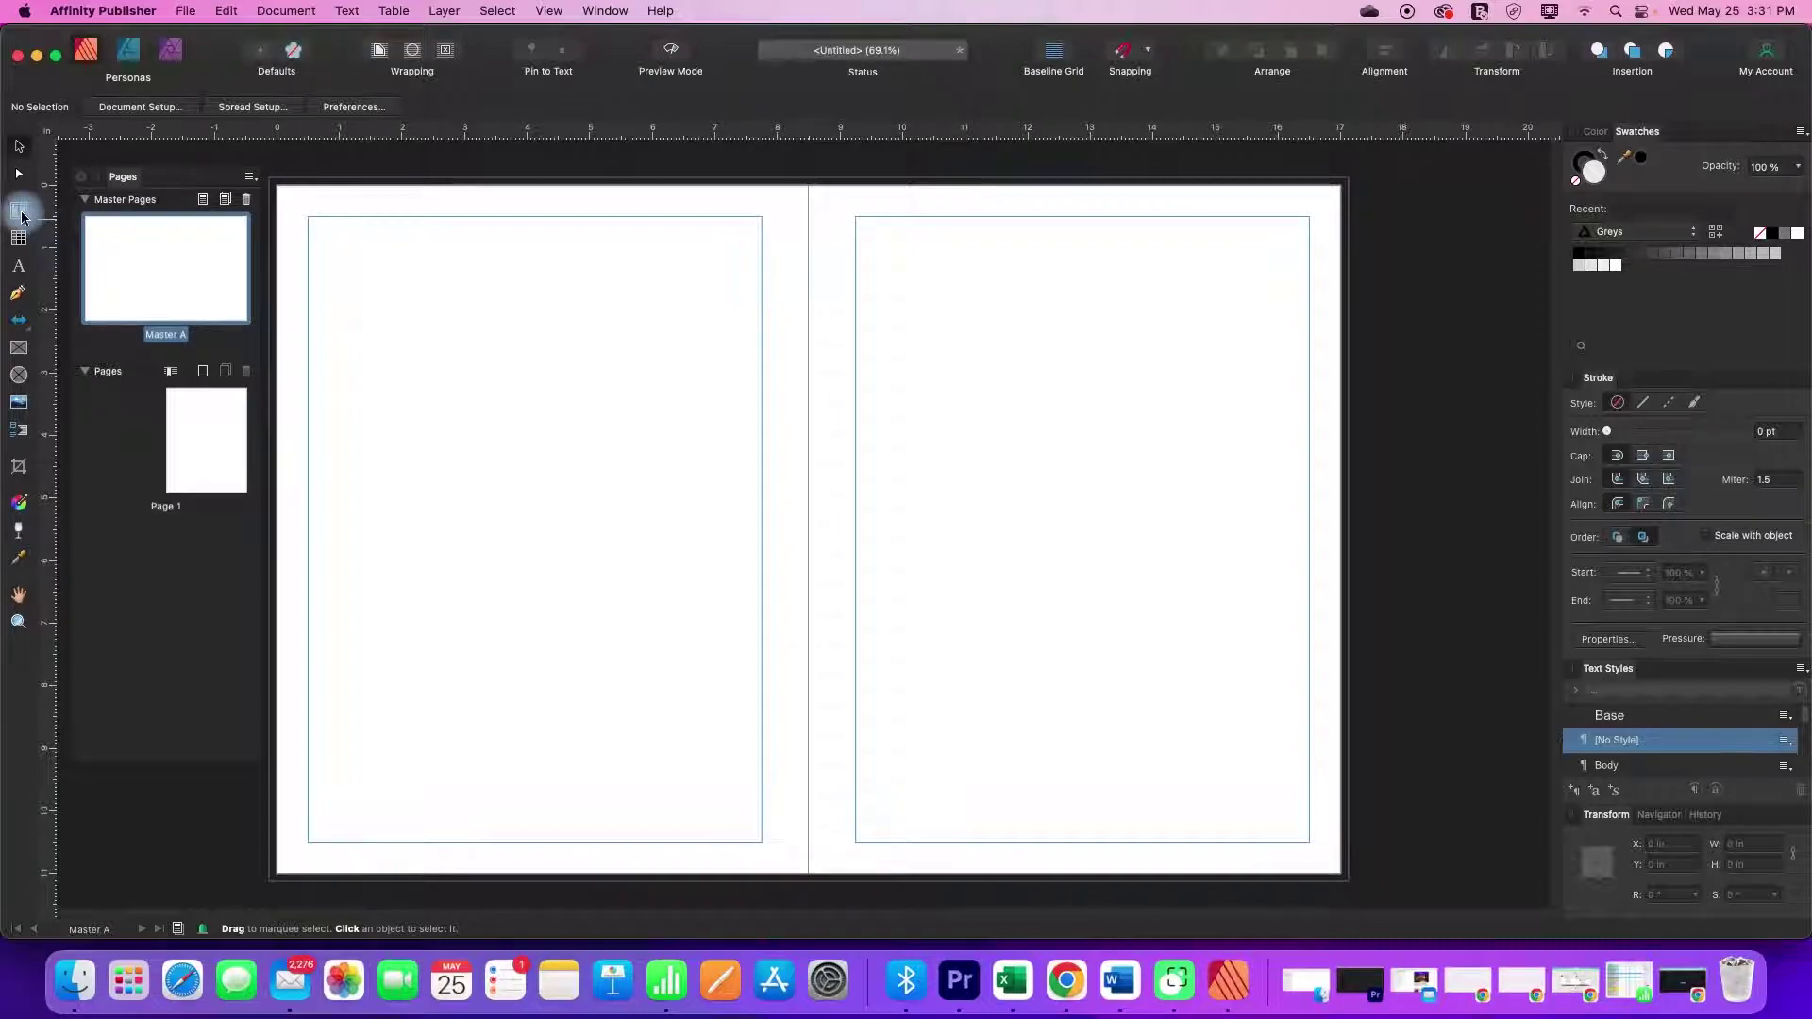
# Draw a text frame across the left master page and a linked frame on the right page
pyautogui.click(19, 212)
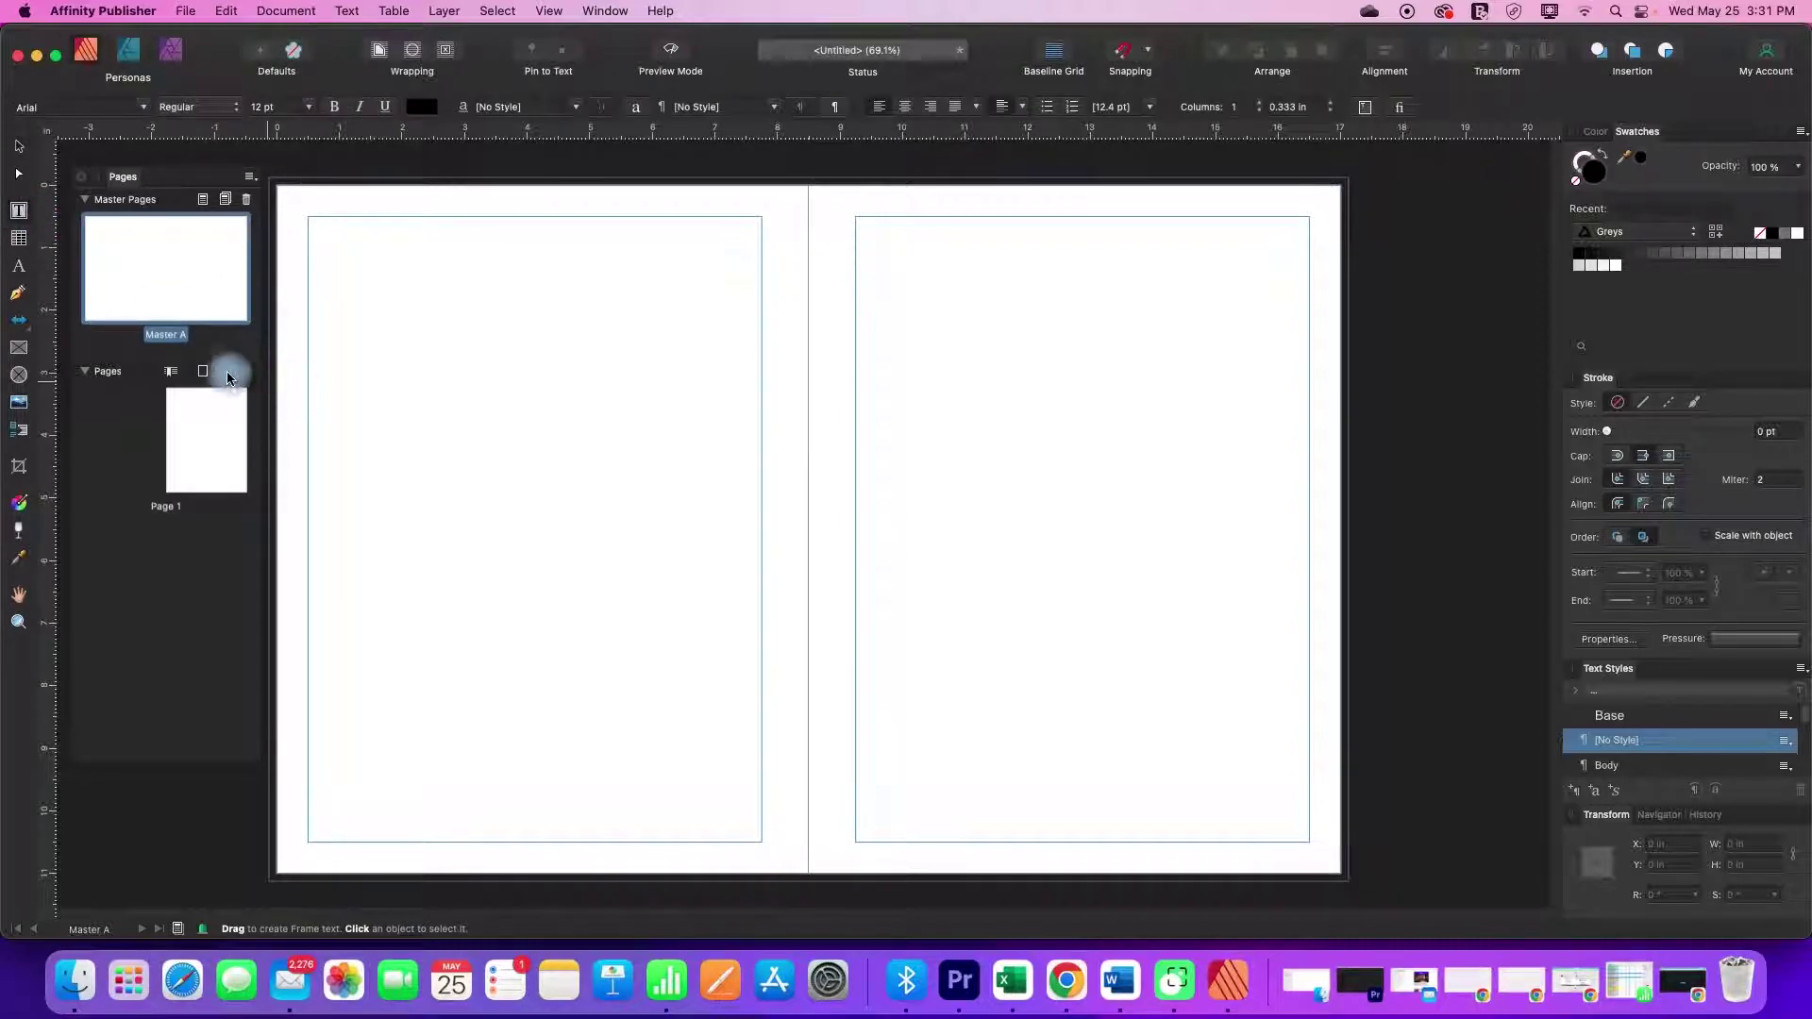
pyautogui.moveTo(310, 462); pyautogui.dragTo(761, 699)
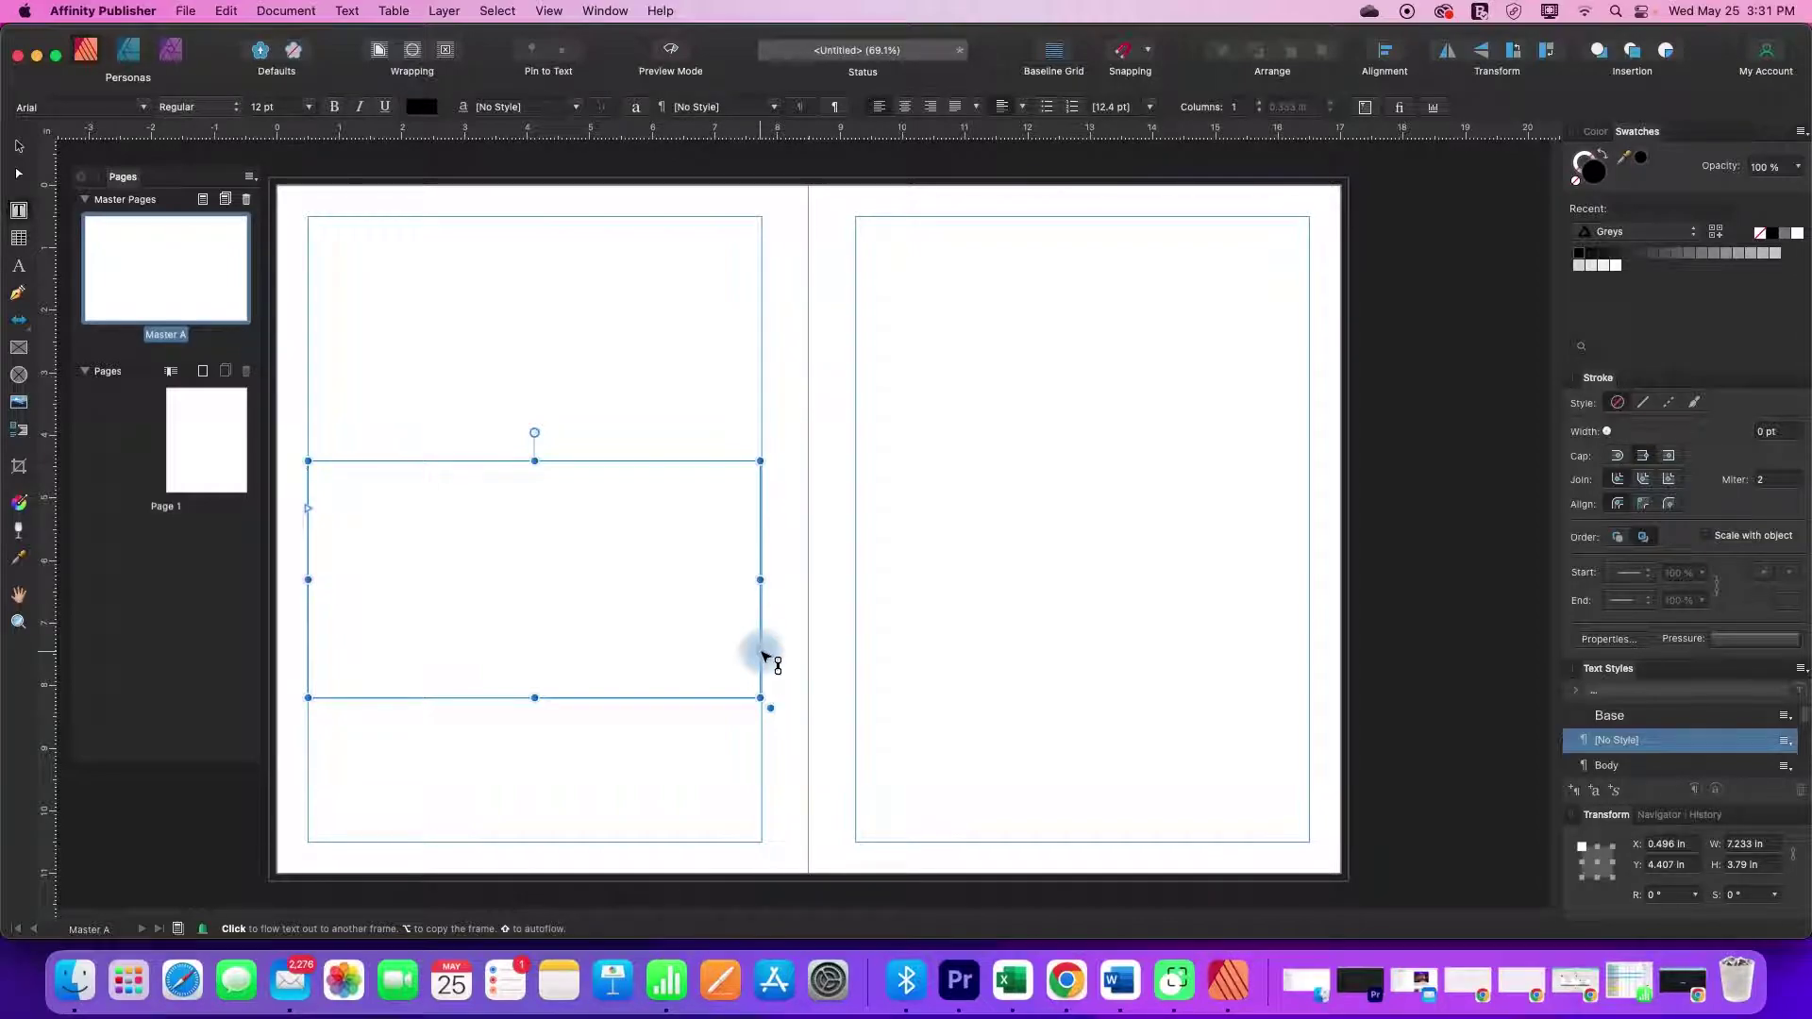
pyautogui.click(761, 652)
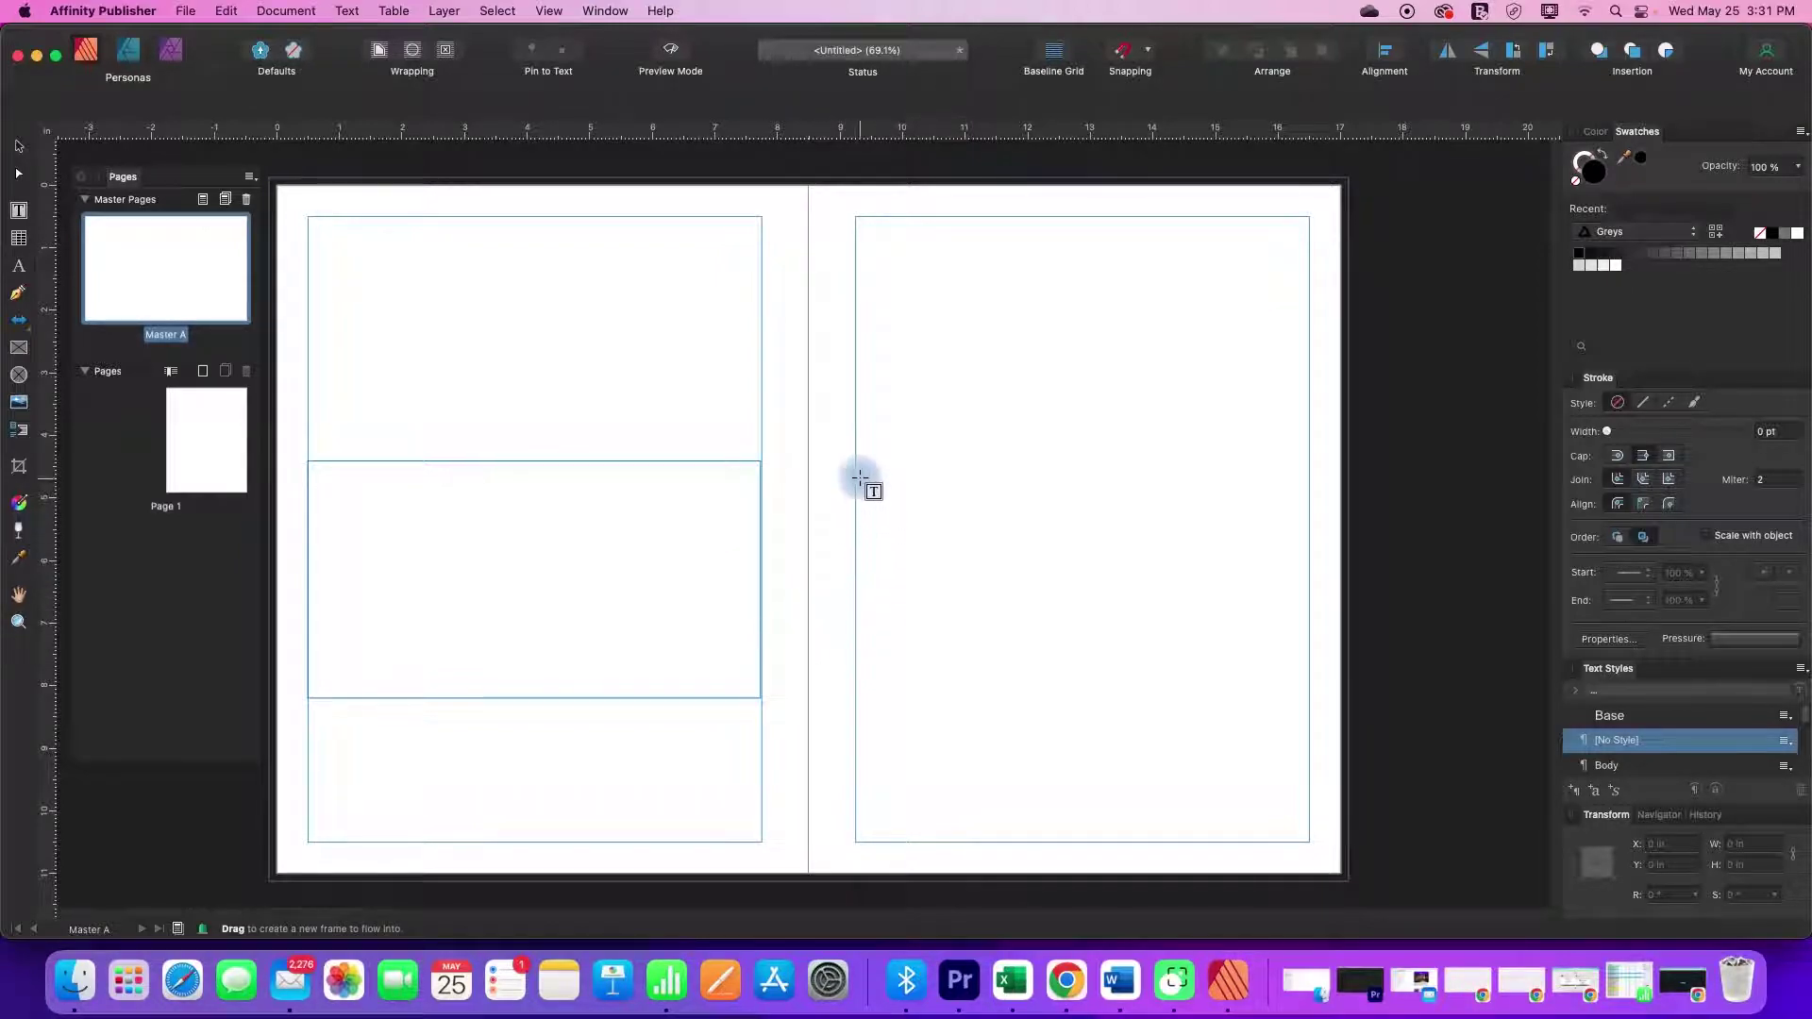
pyautogui.moveTo(854, 459); pyautogui.dragTo(1309, 693)
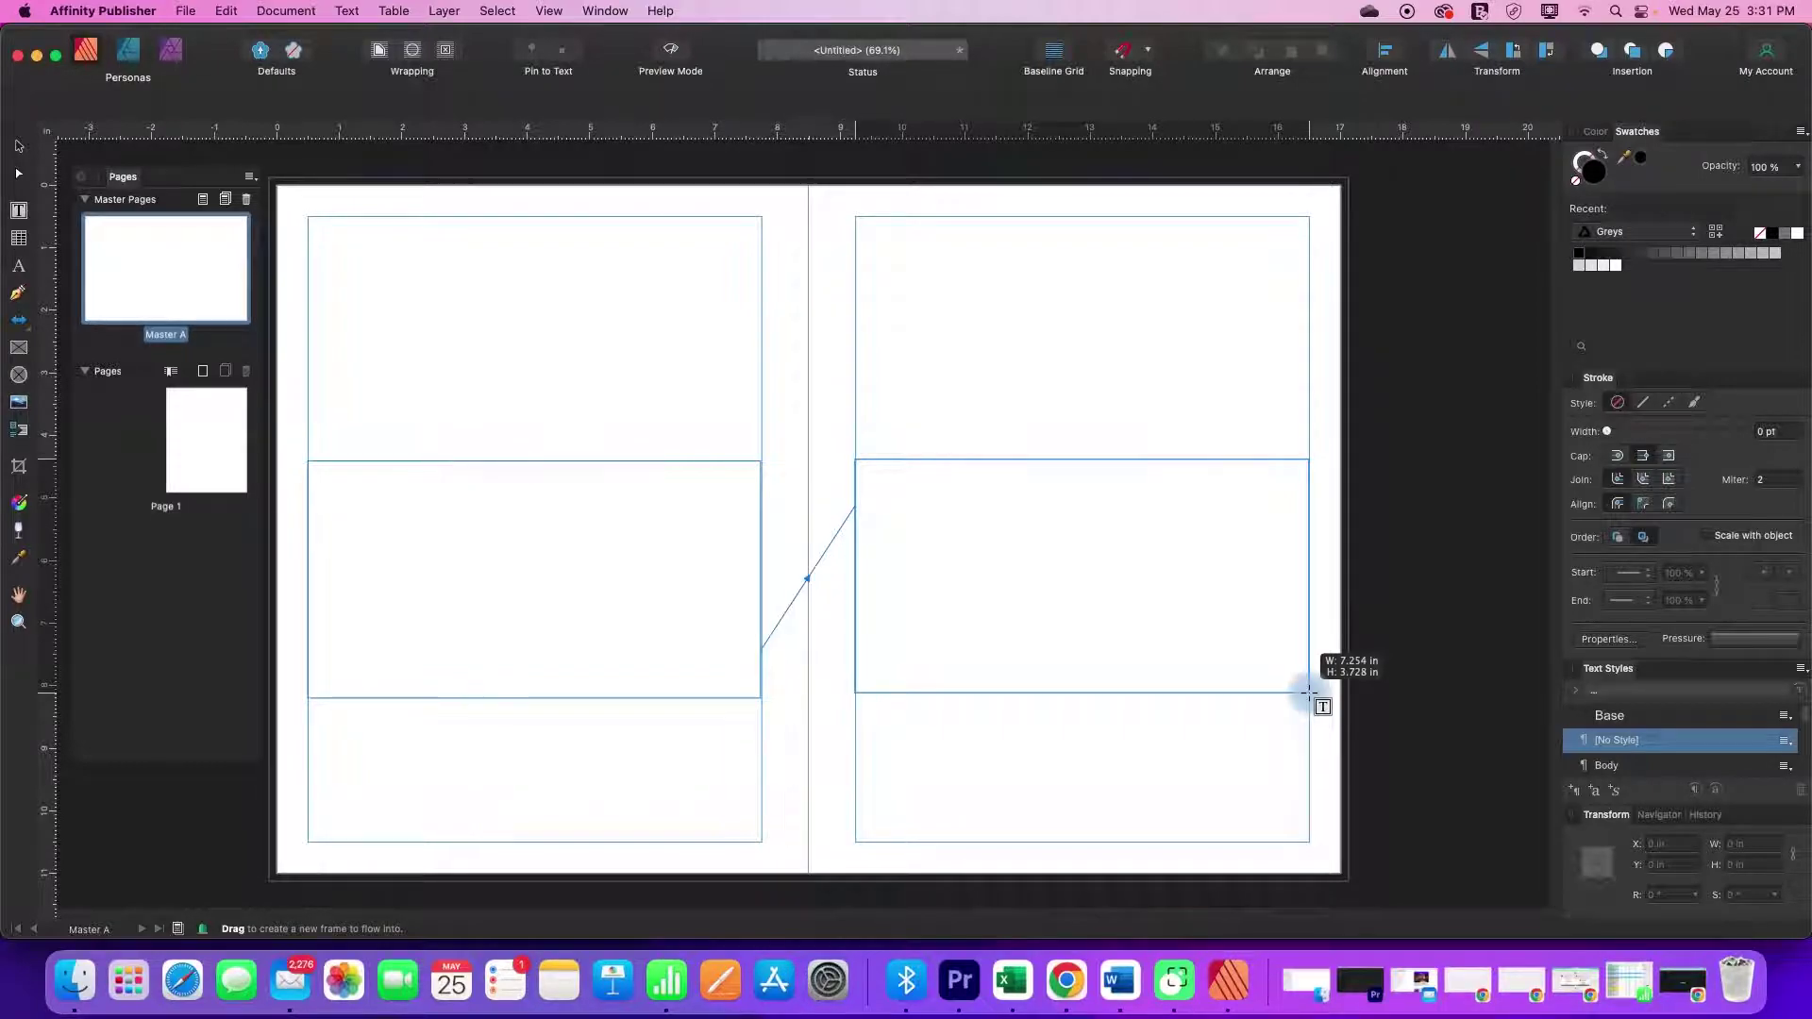
pyautogui.moveTo(1309, 693); pyautogui.dragTo(1308, 693)
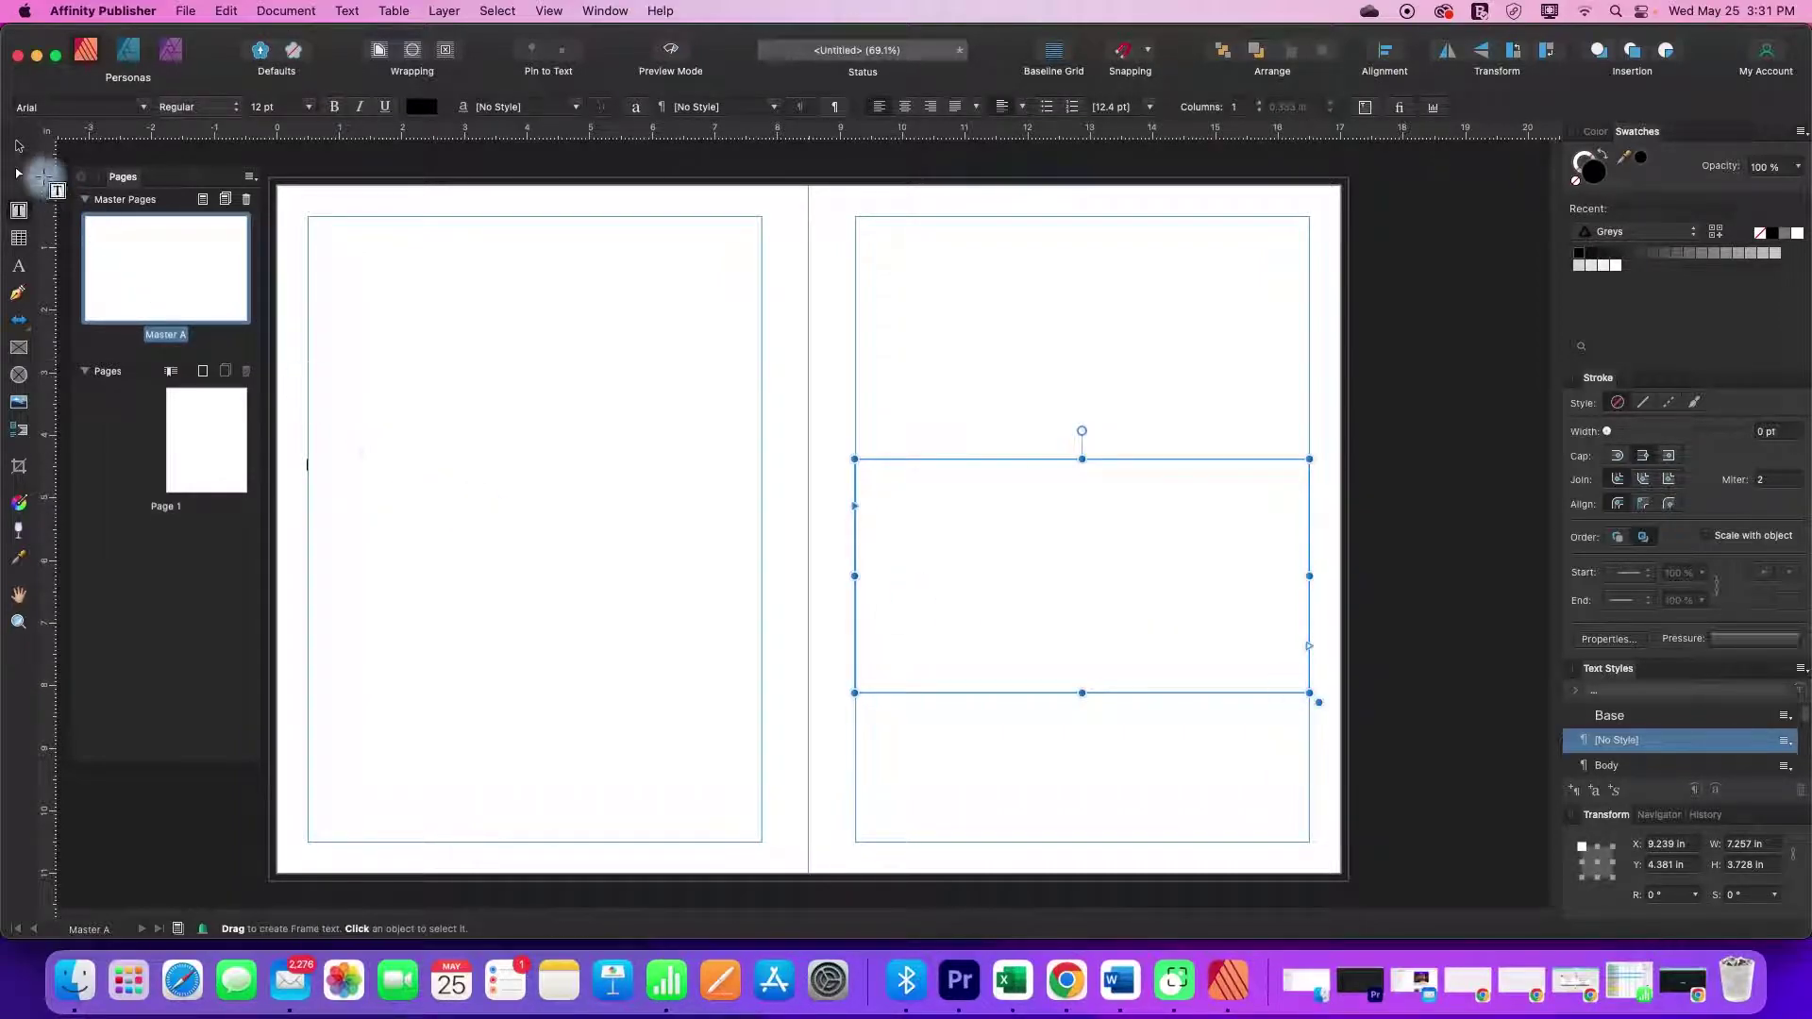
# Select each master frame with the Move tool to check the text link between them
pyautogui.click(18, 146)
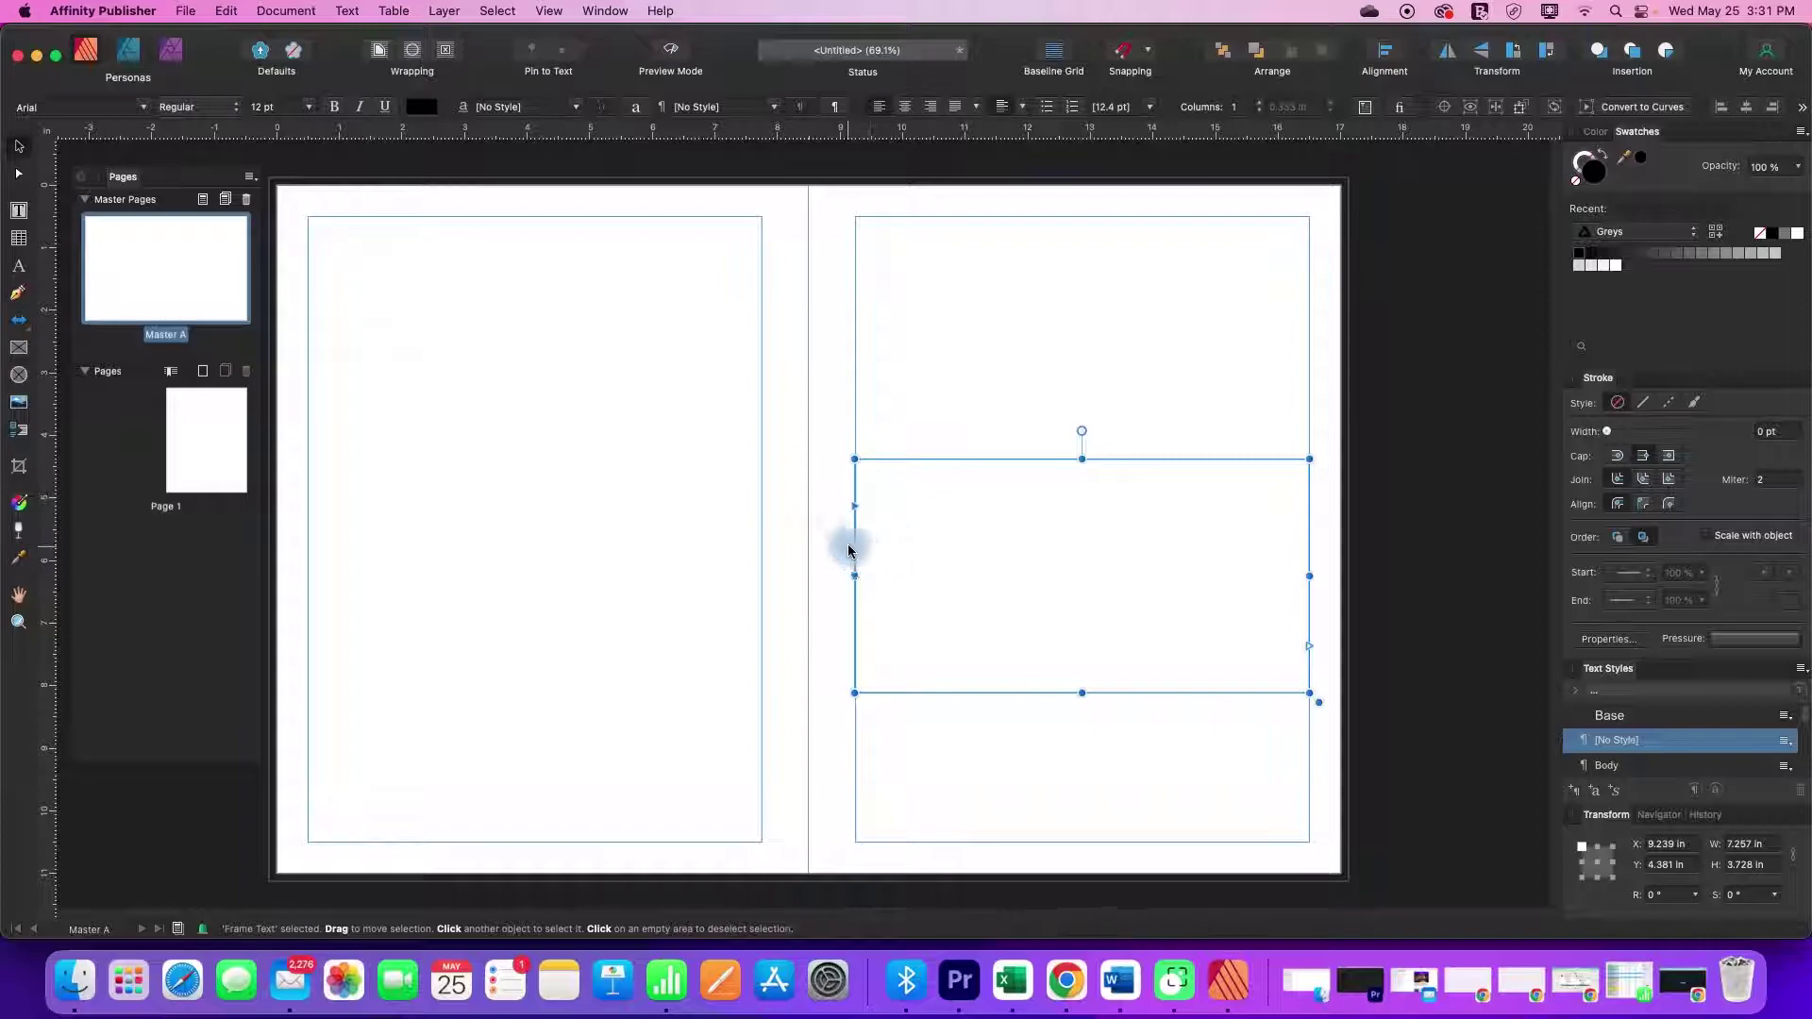
pyautogui.click(856, 507)
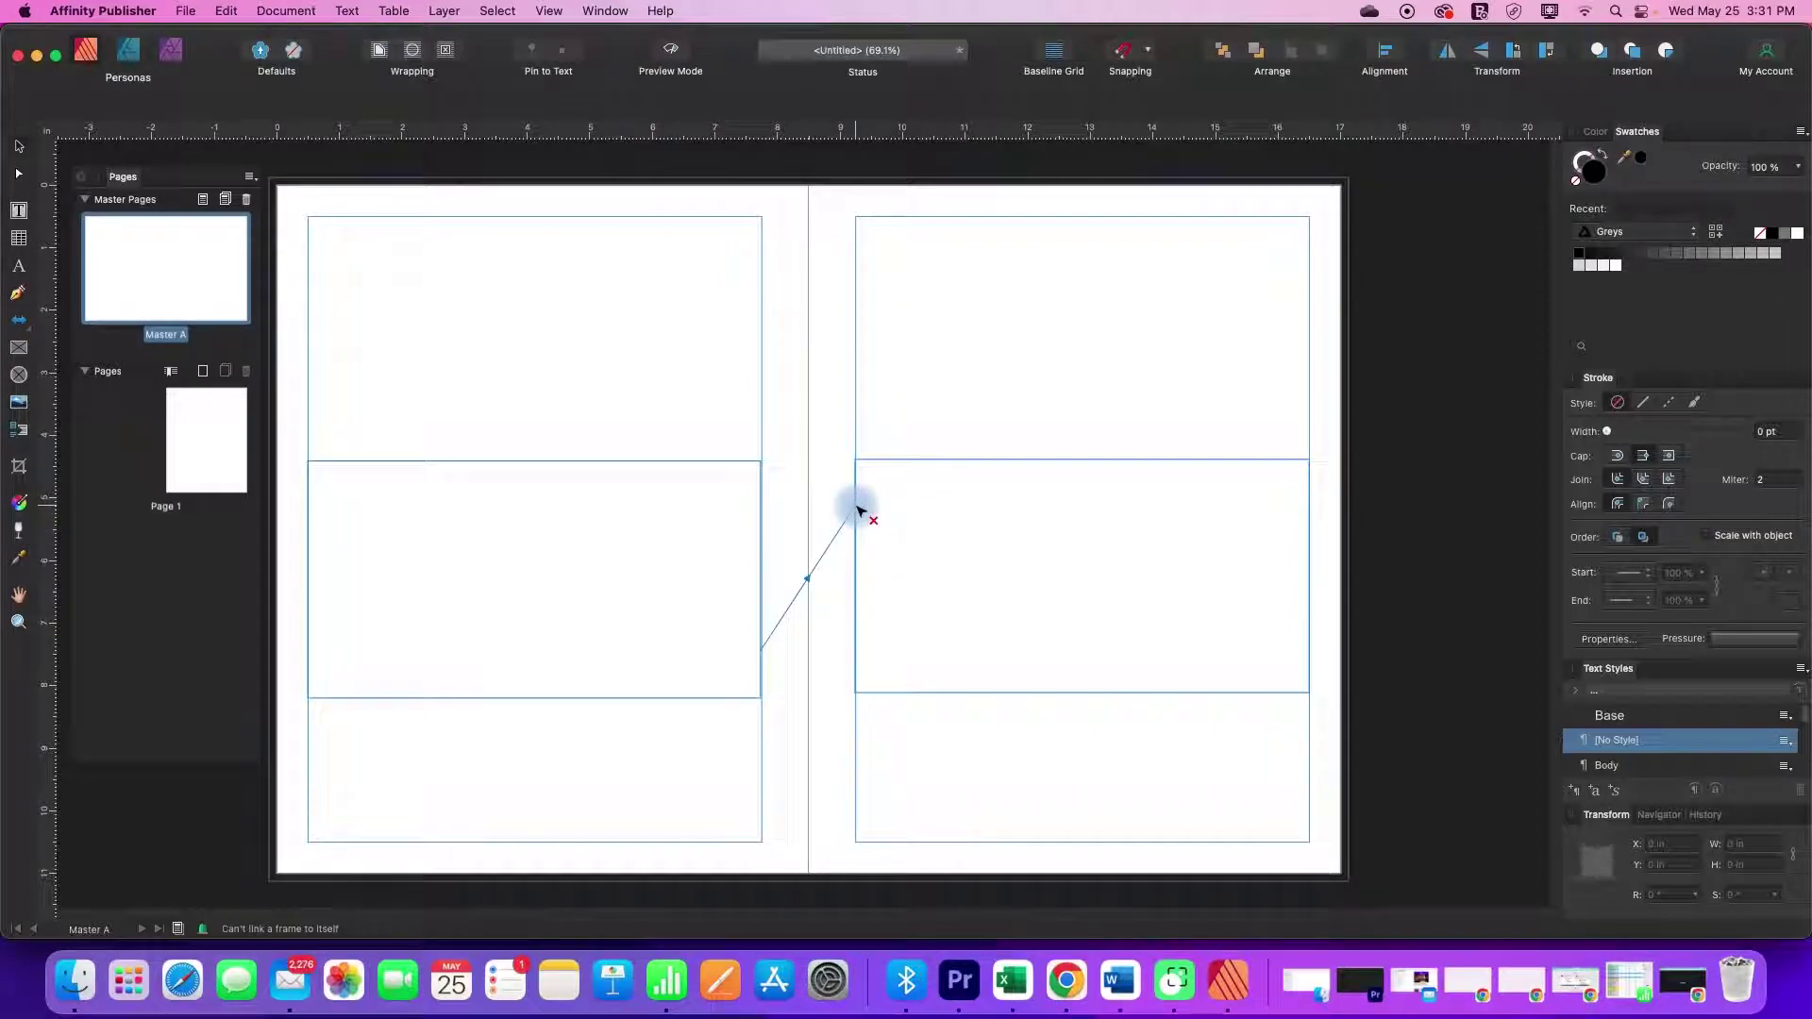
pyautogui.click(751, 648)
pyautogui.click(741, 643)
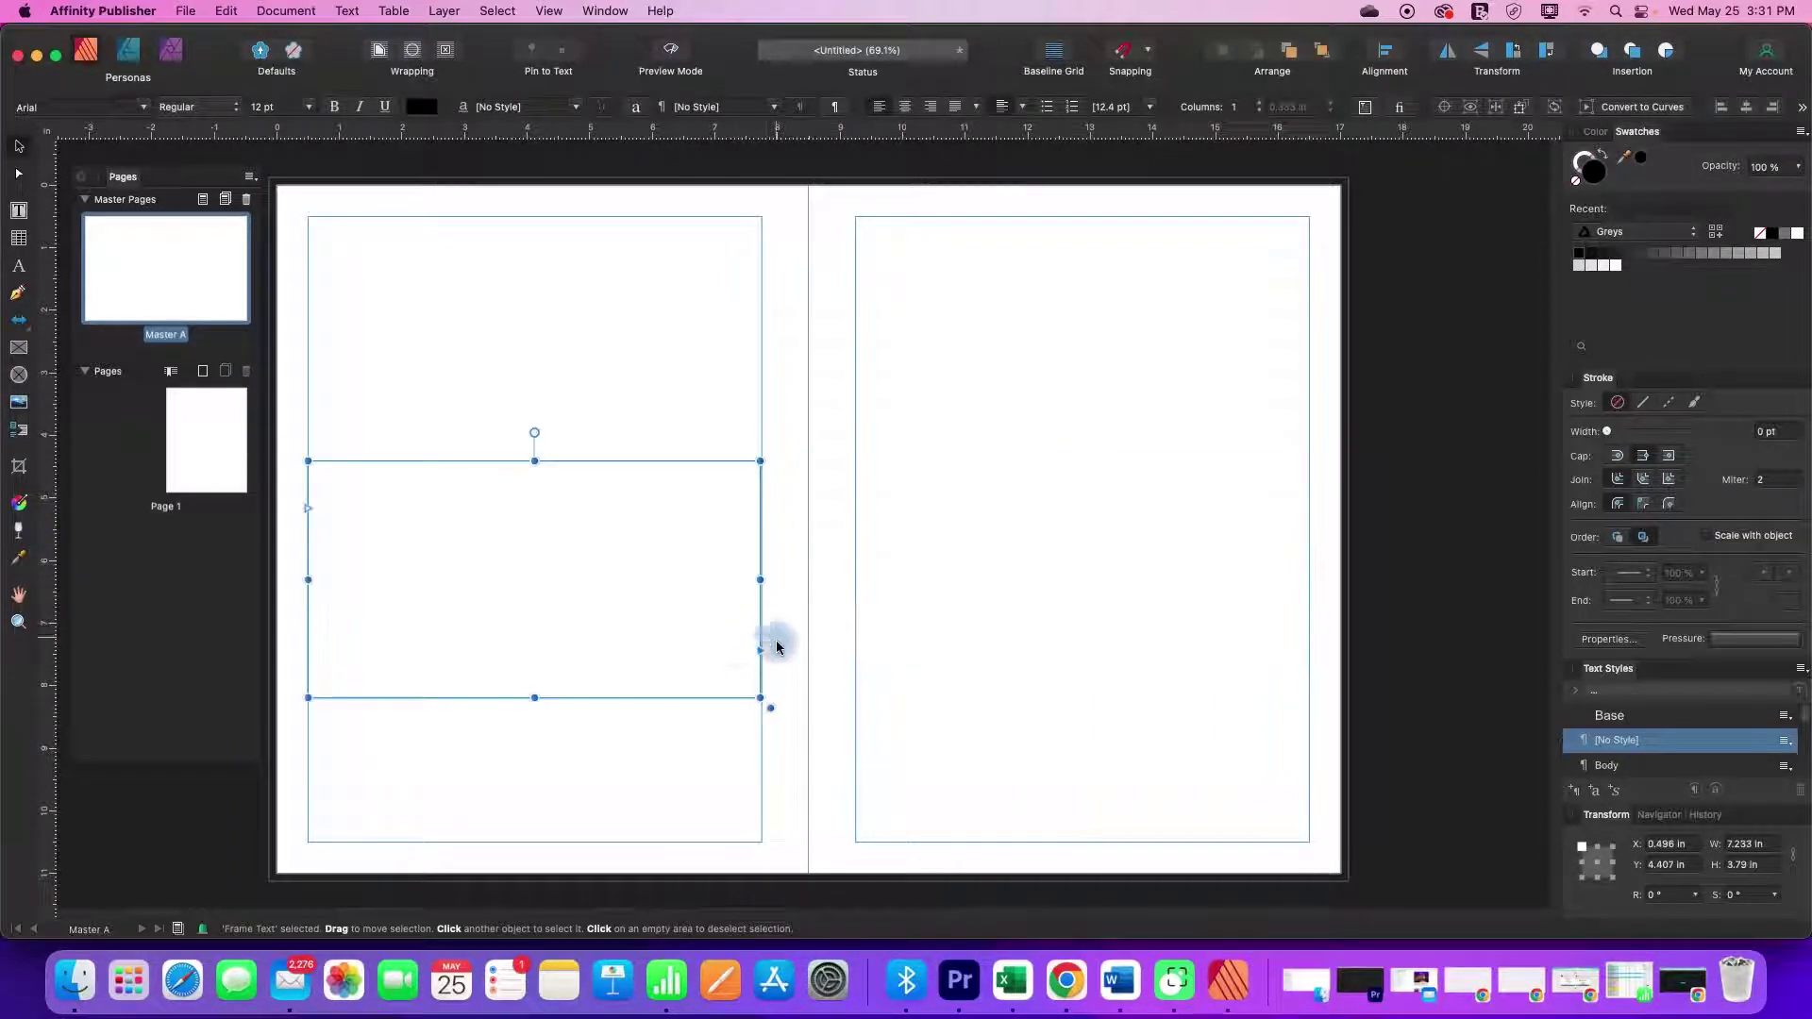
pyautogui.click(753, 647)
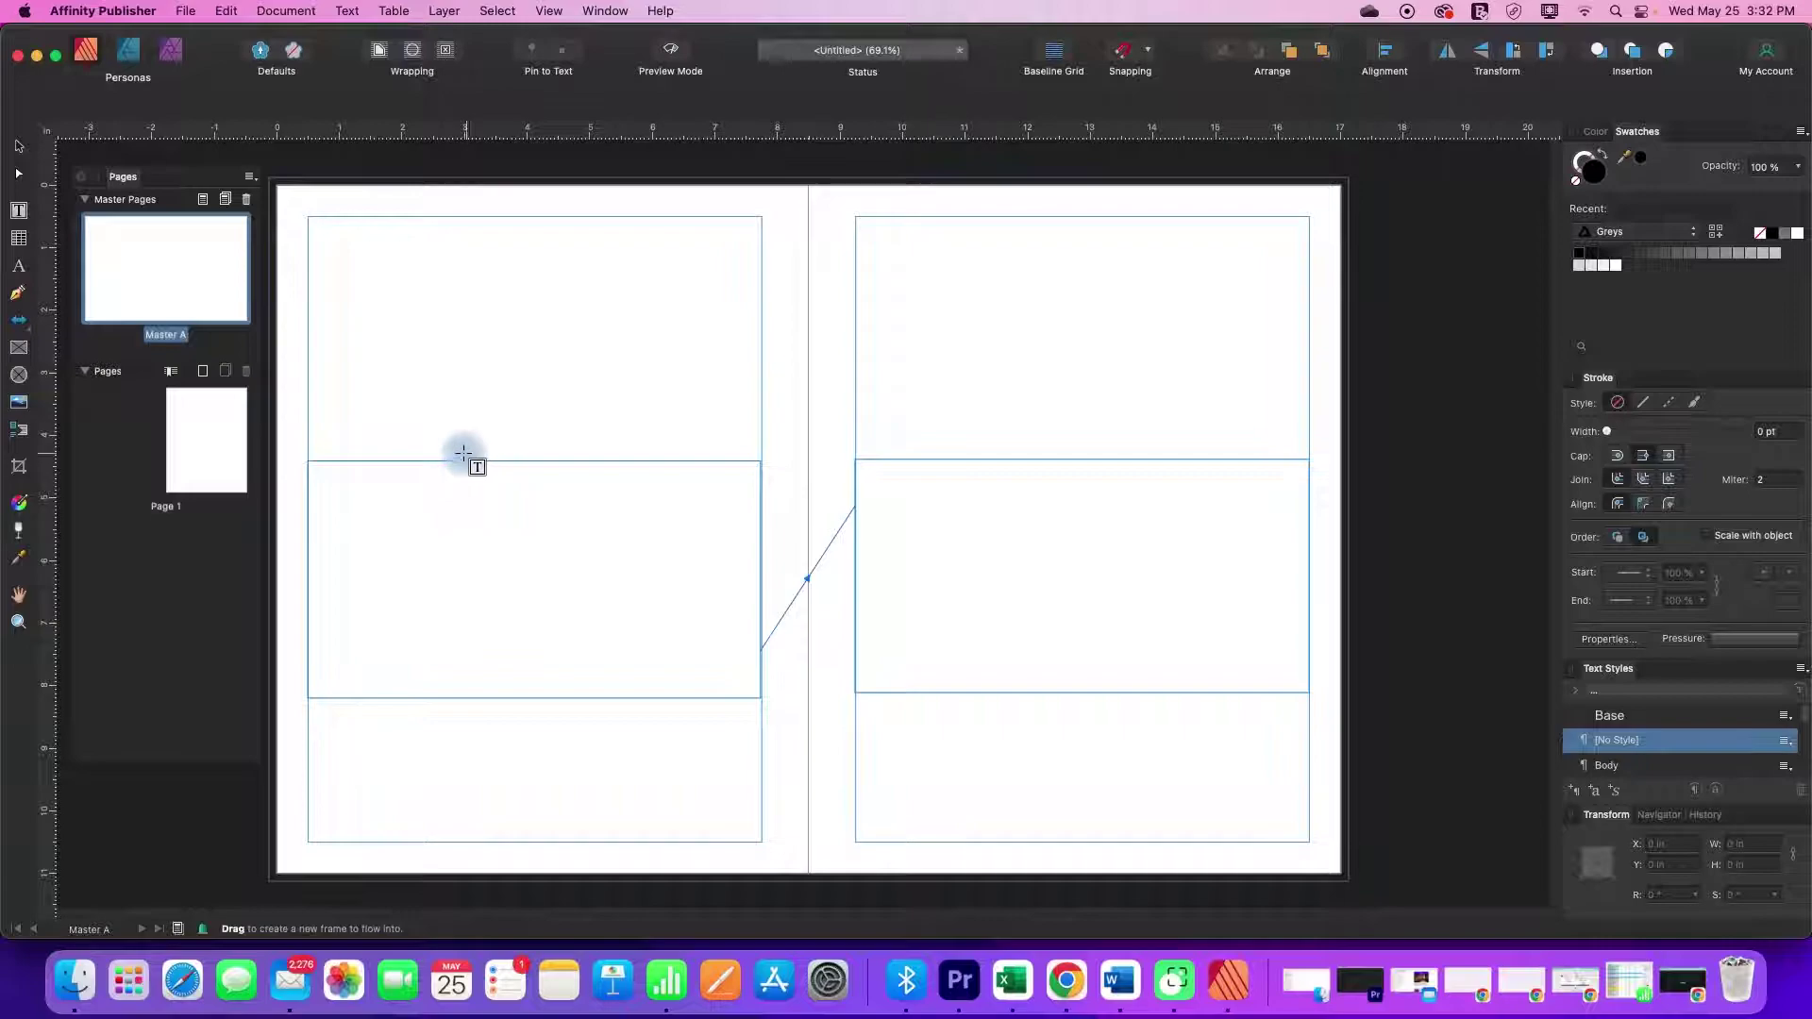
# Insert 4 new pages after Page 1 based on Master A
pyautogui.click(209, 444)
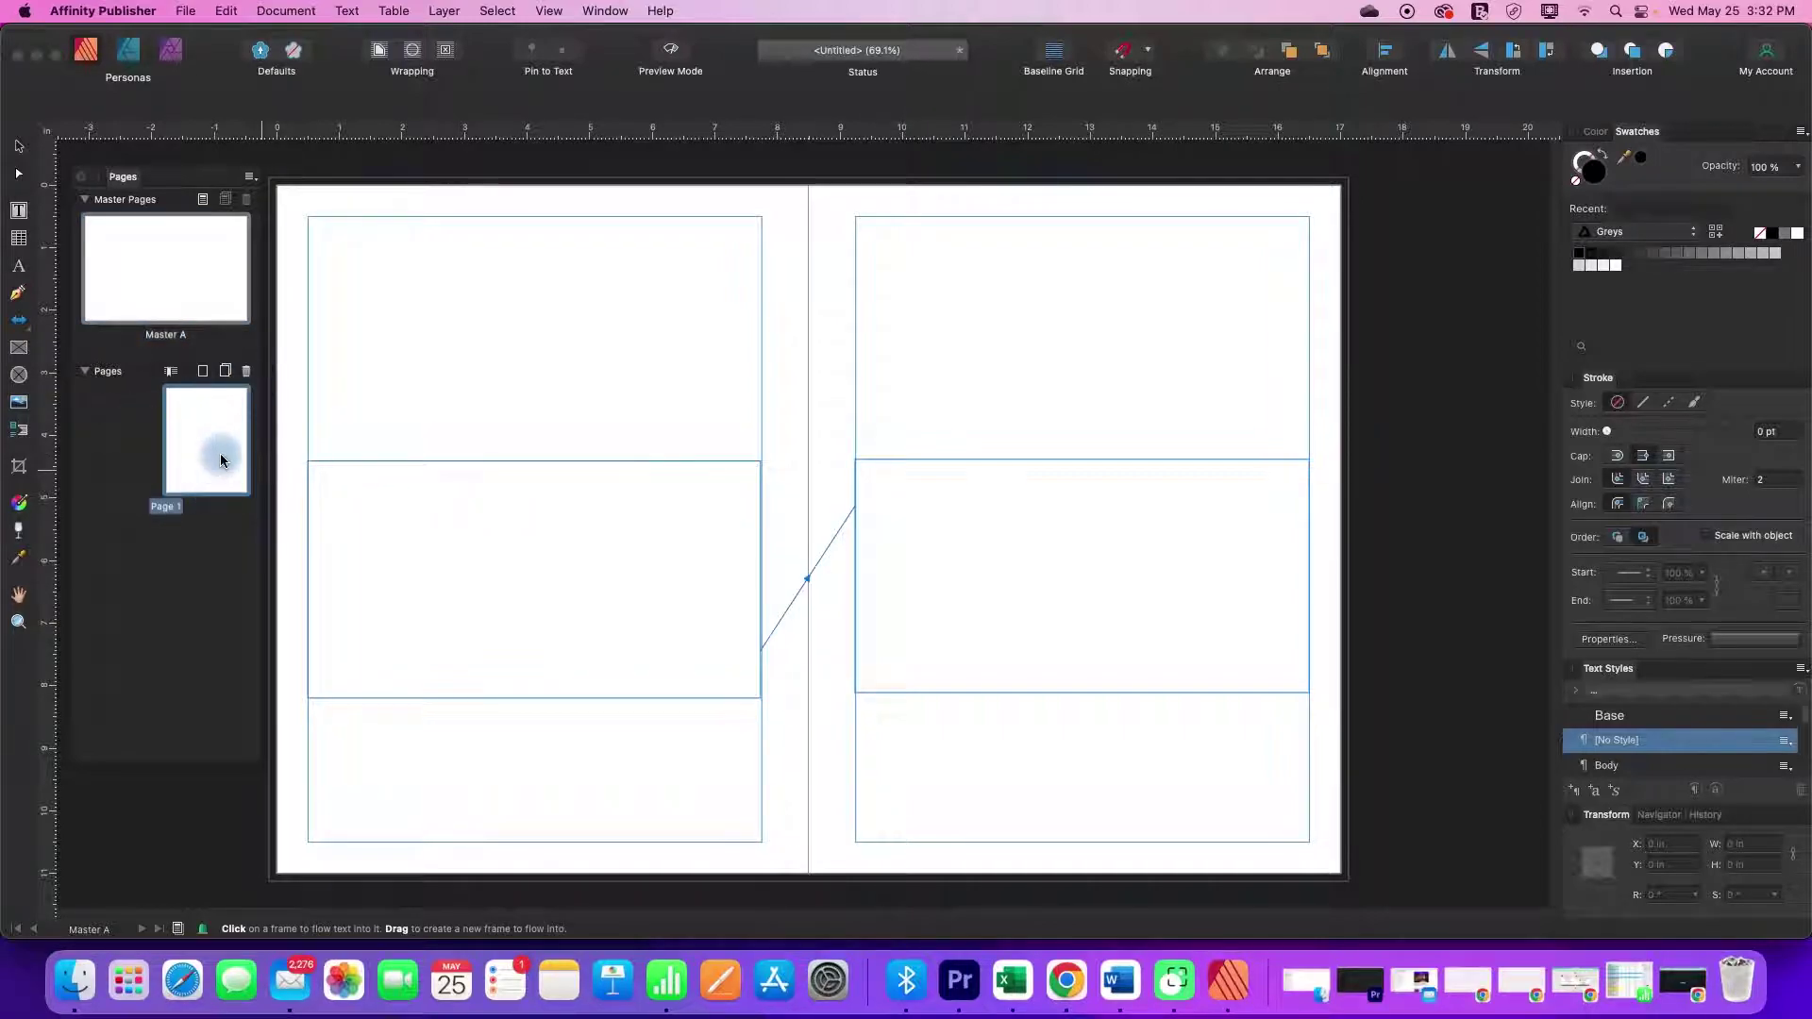
pyautogui.doubleClick(221, 458)
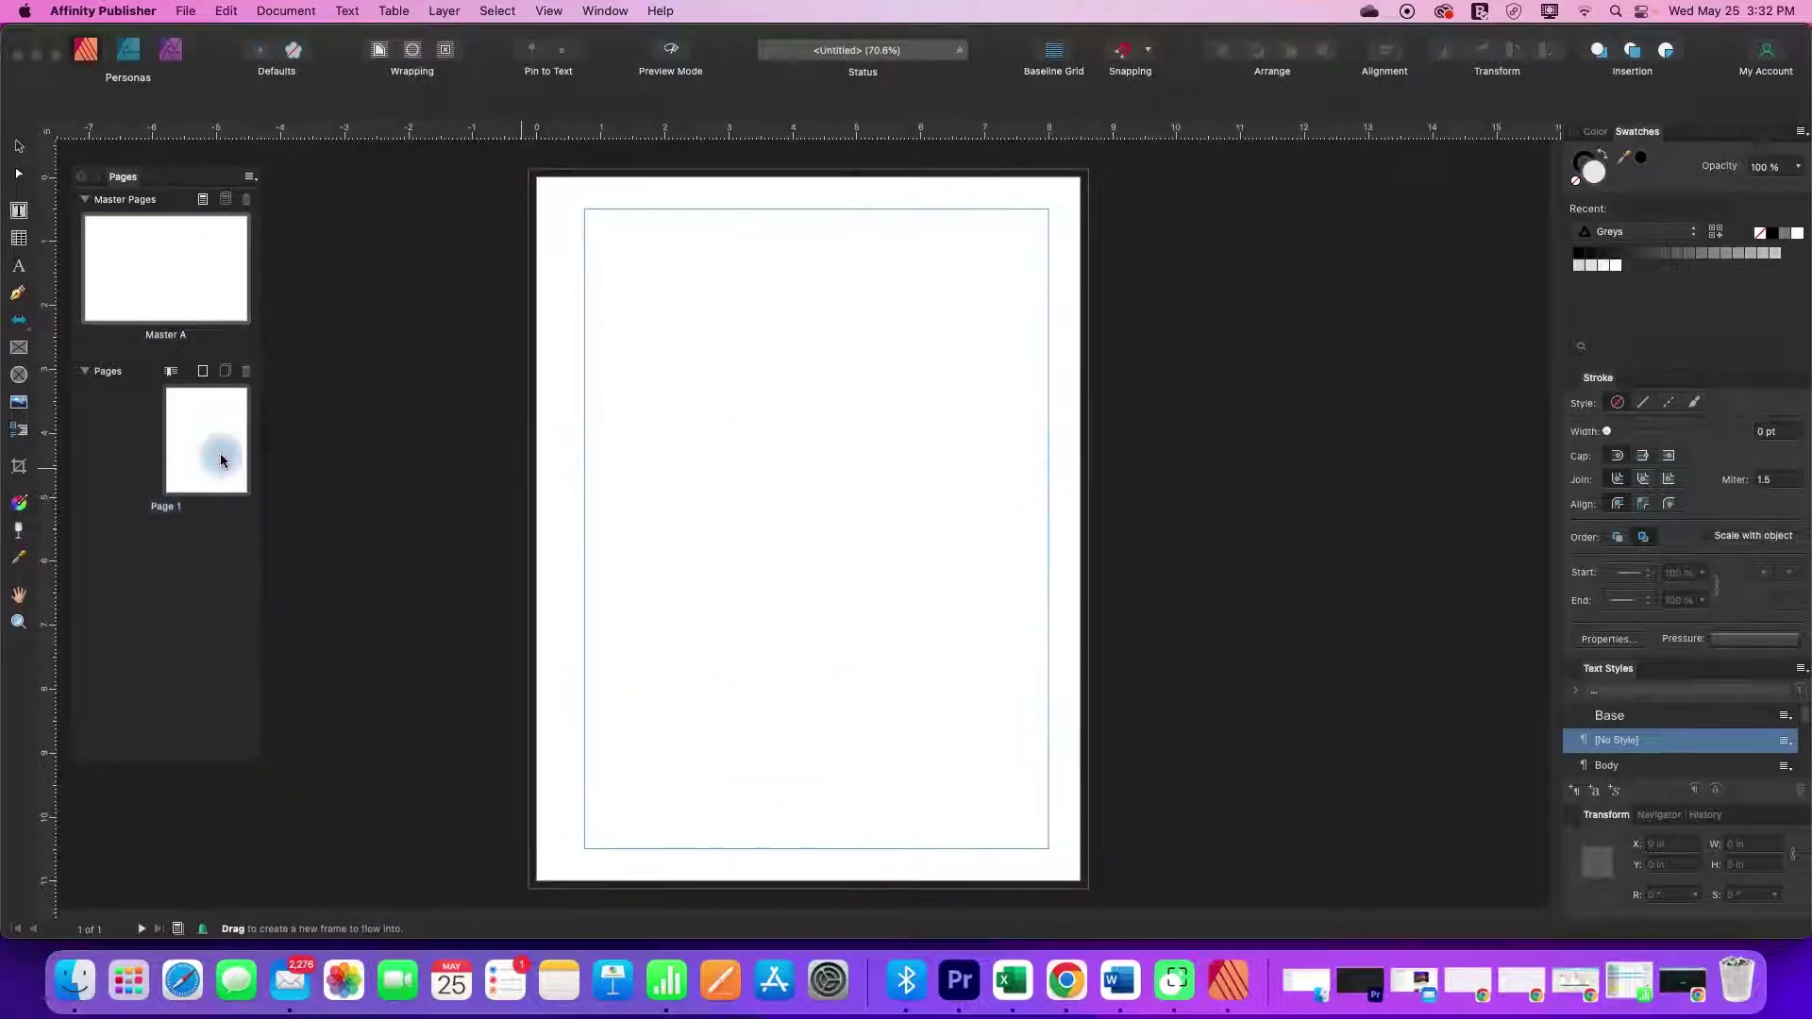
pyautogui.click(204, 376)
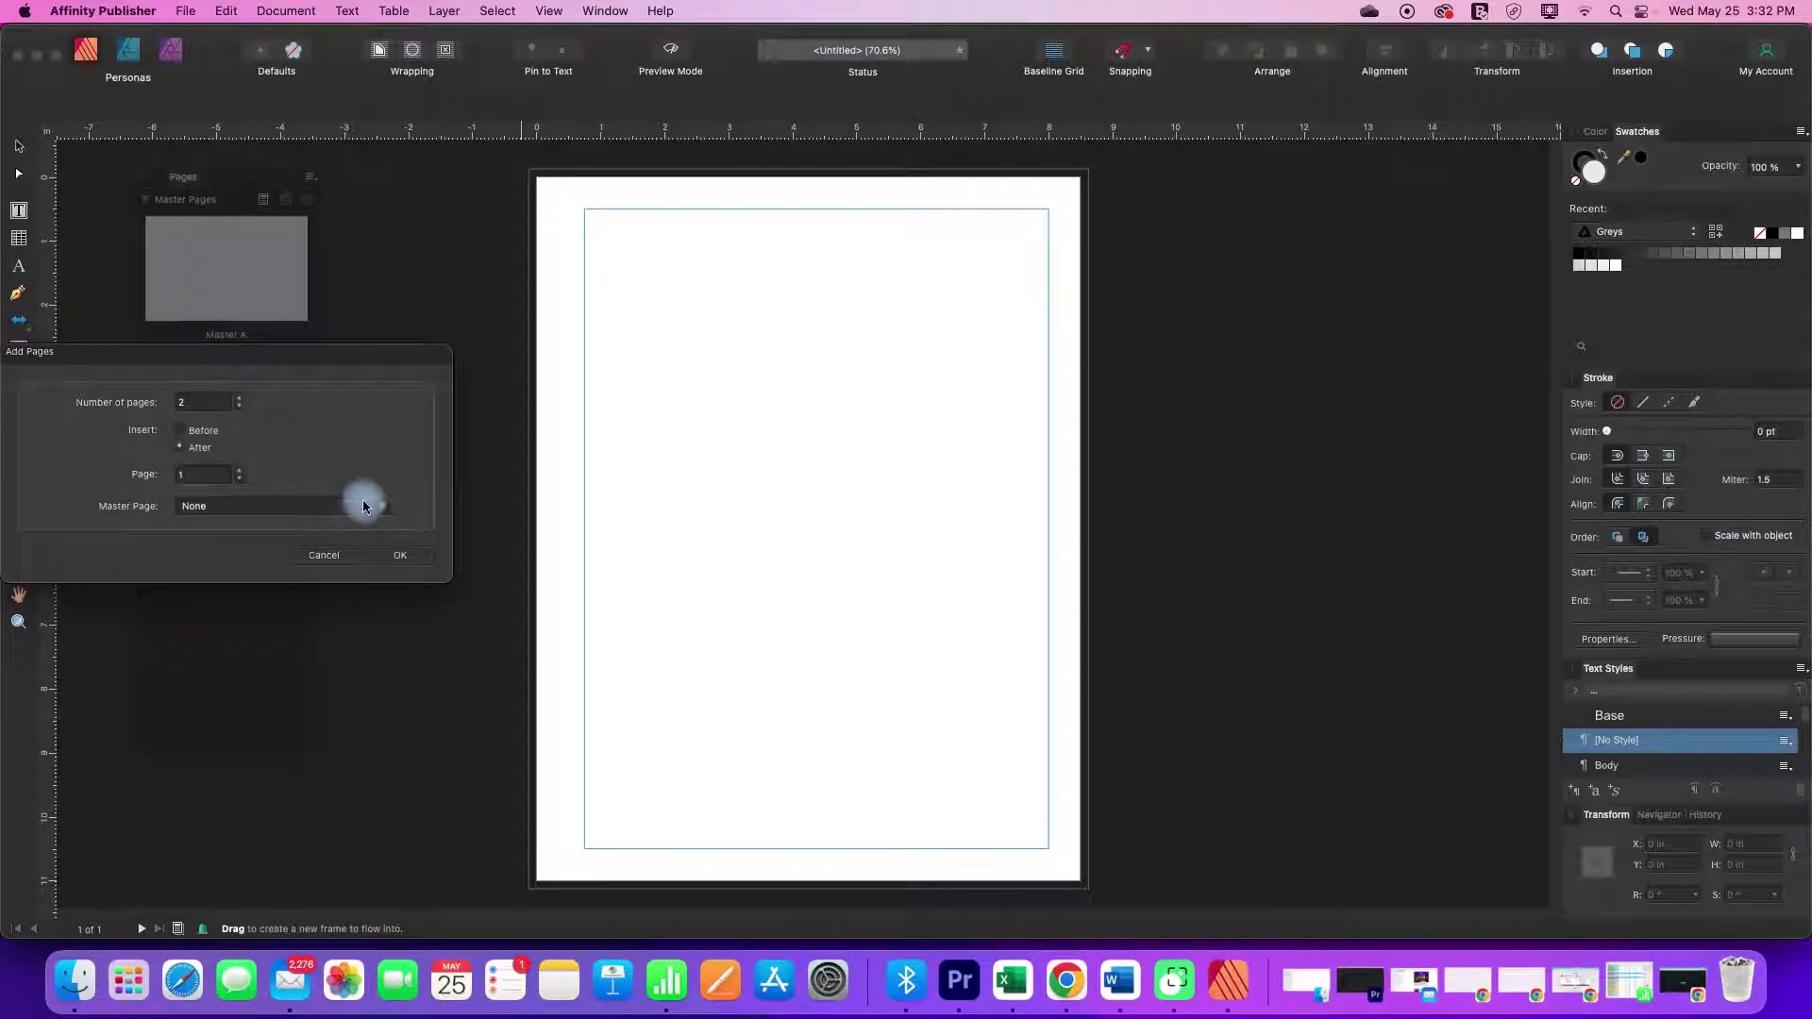
pyautogui.click(239, 399)
pyautogui.click(383, 506)
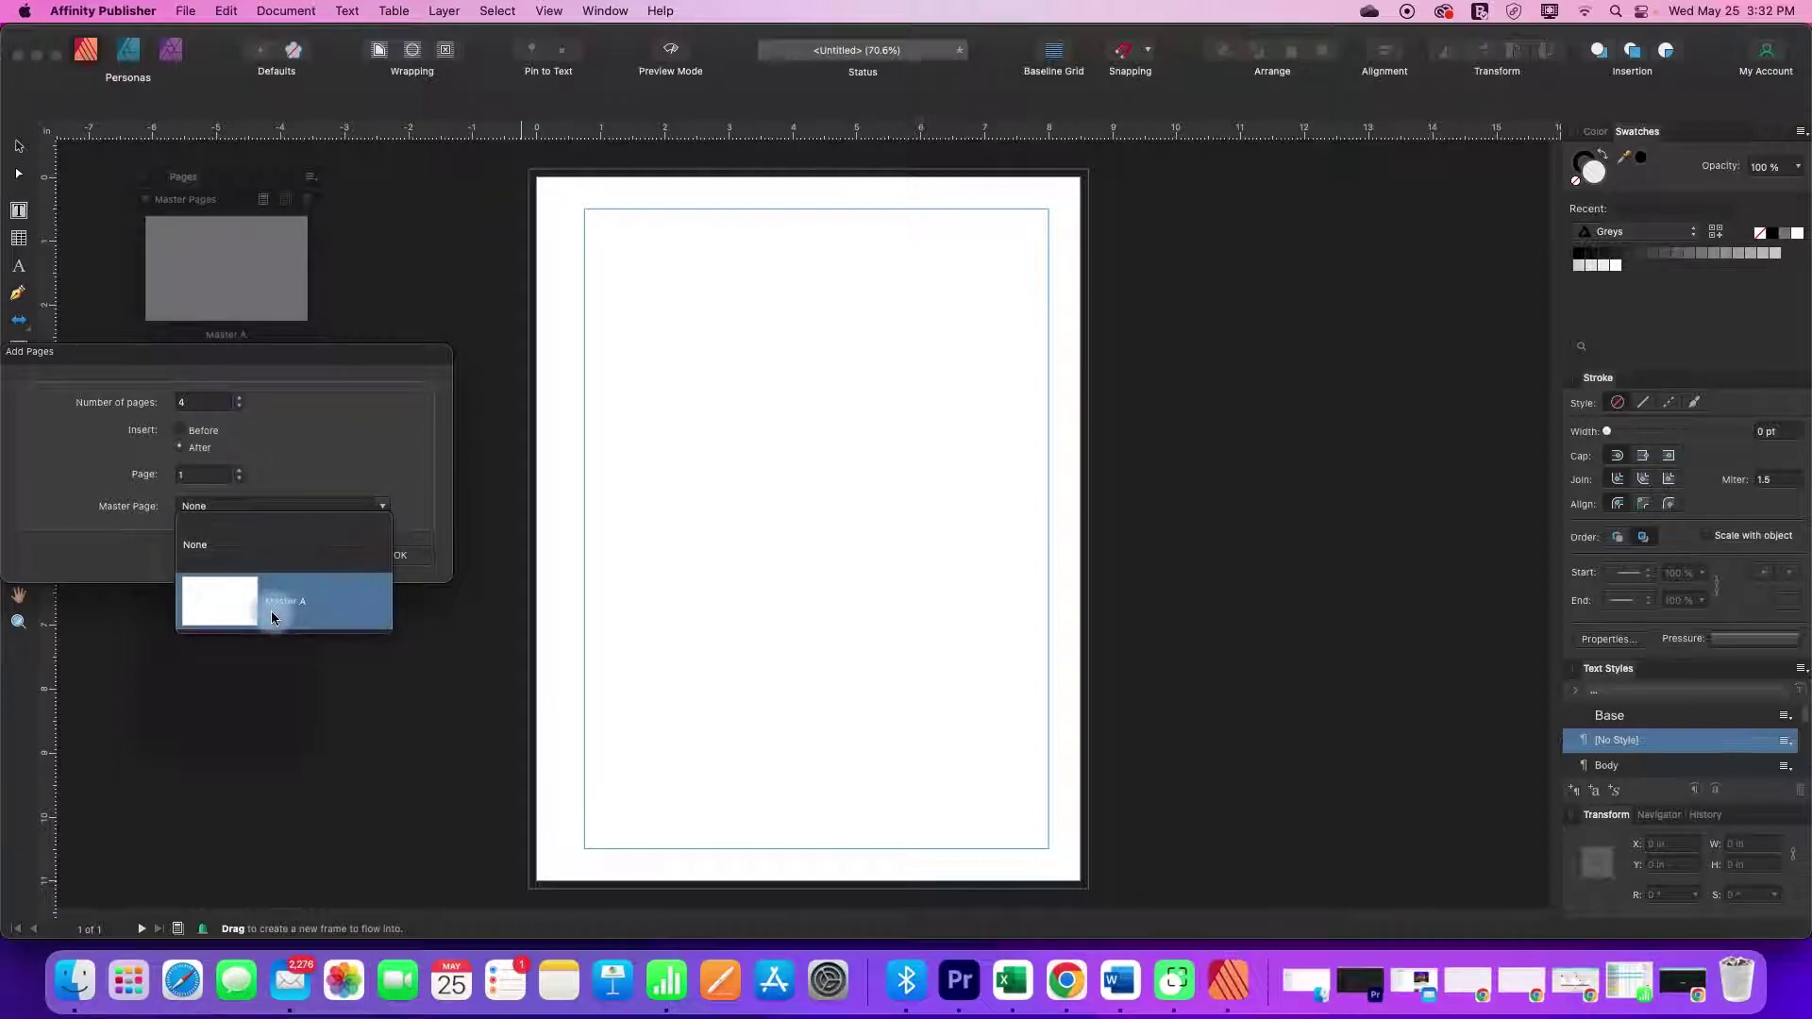
pyautogui.click(271, 606)
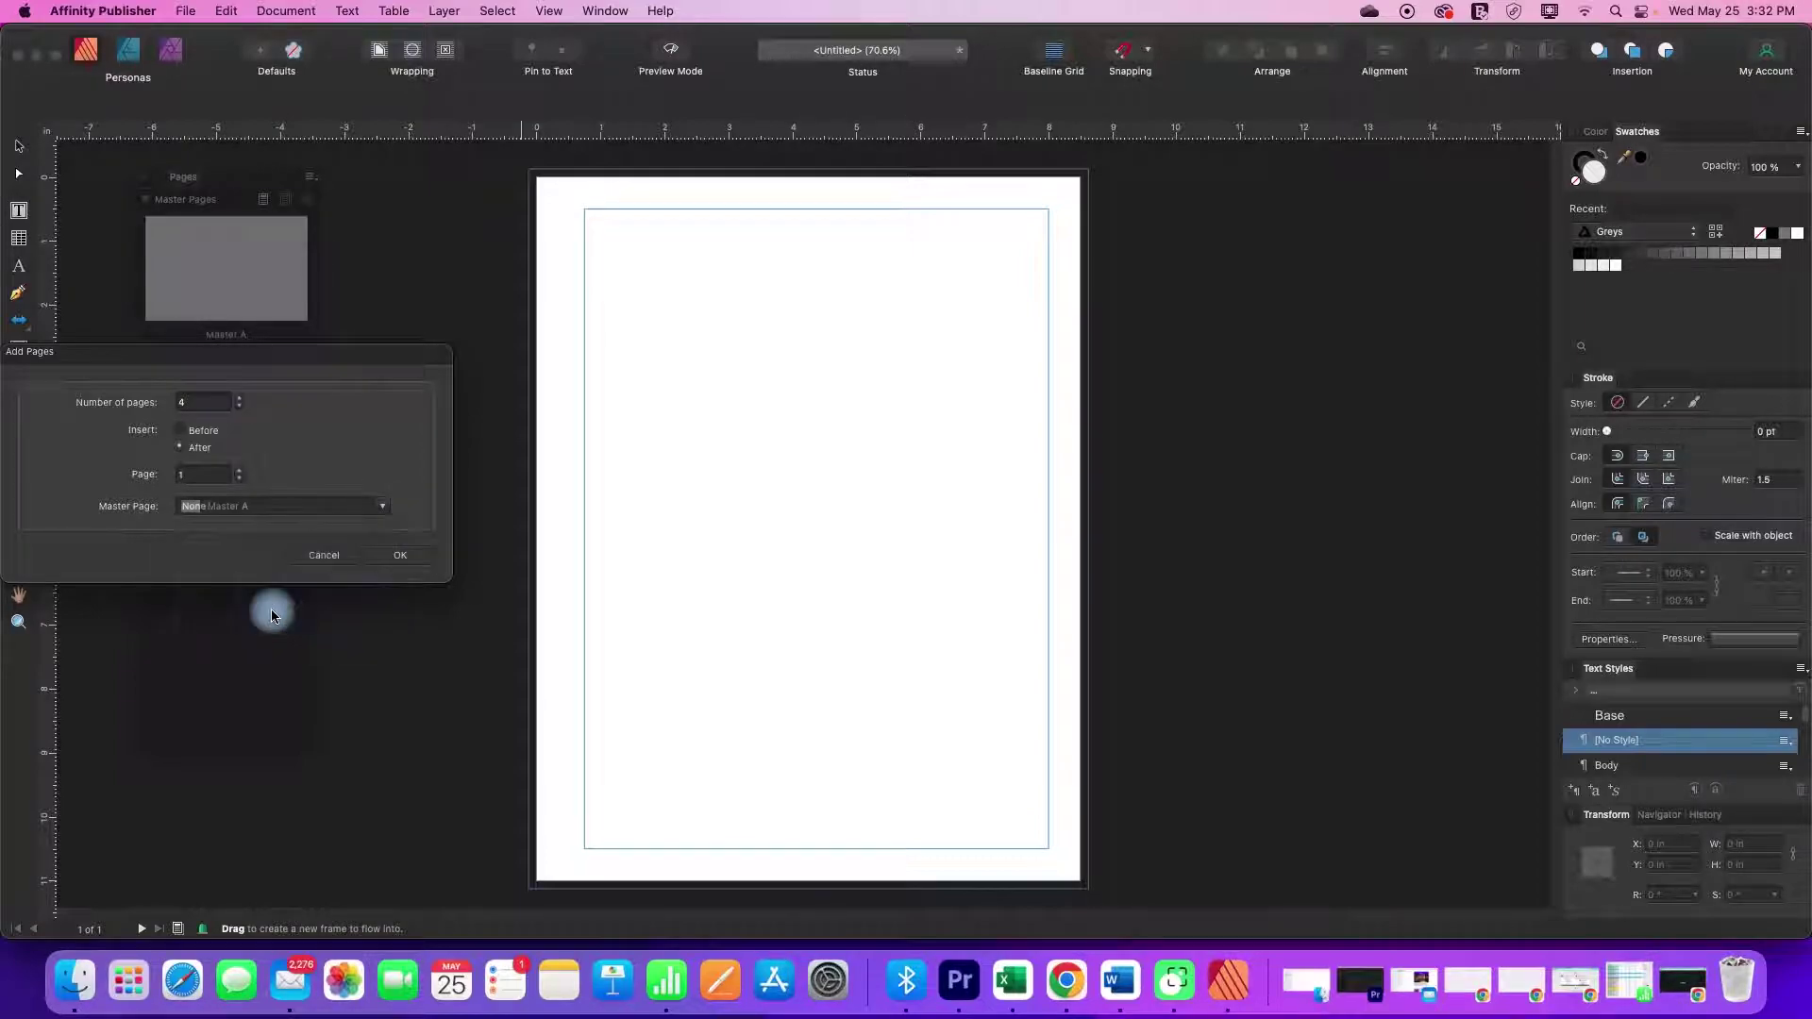
pyautogui.click(398, 563)
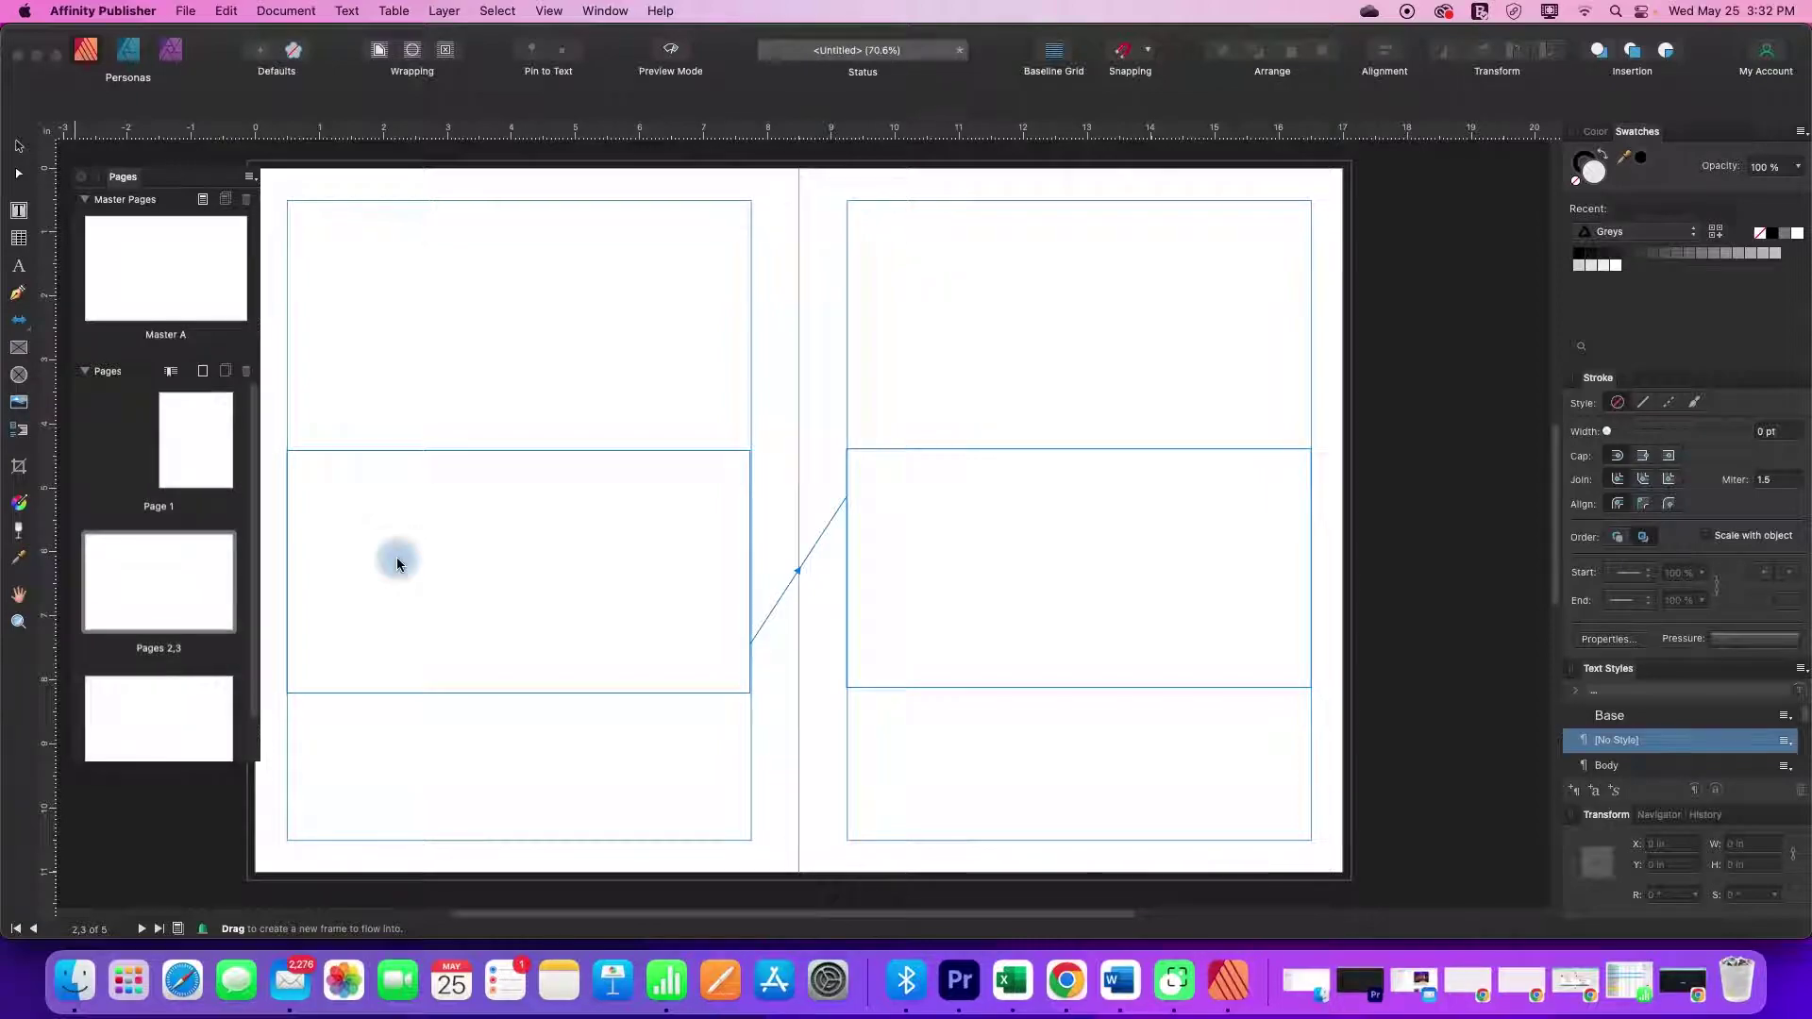
# On the pages 2–3 spread, paste lorem ipsum text into the linked frames so it flows to page 3
pyautogui.click(172, 571)
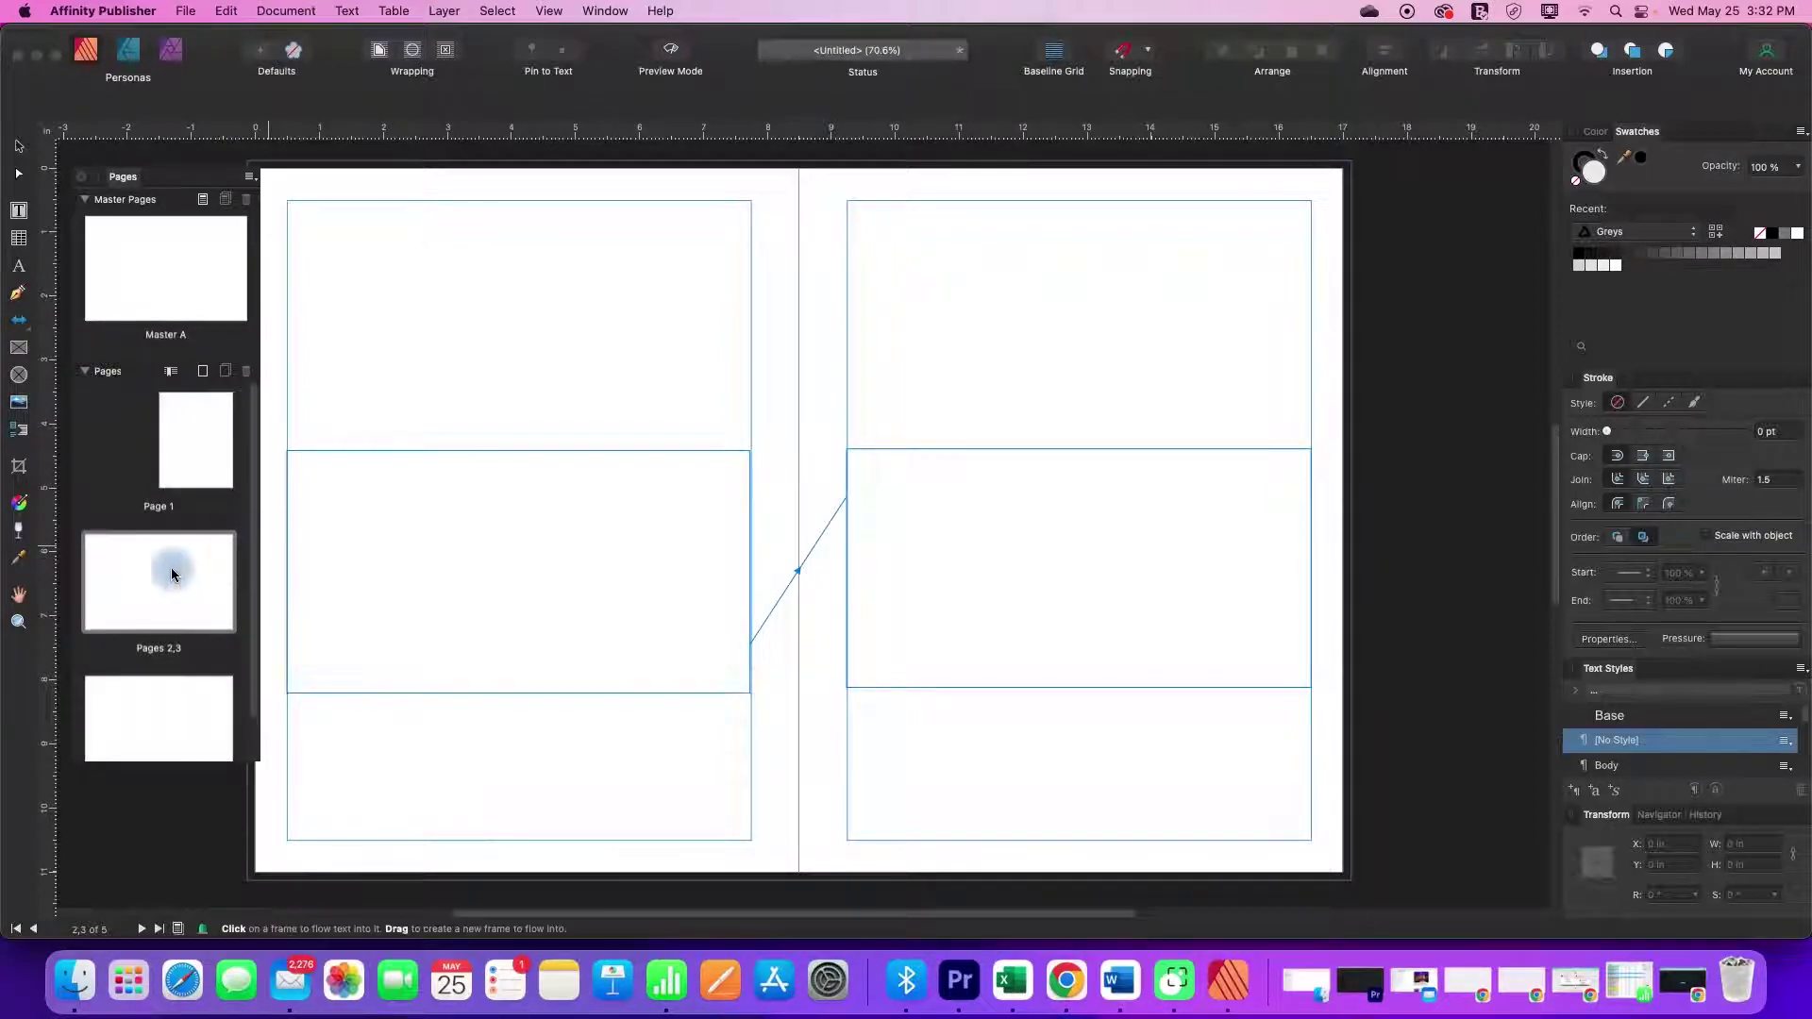
pyautogui.click(102, 571)
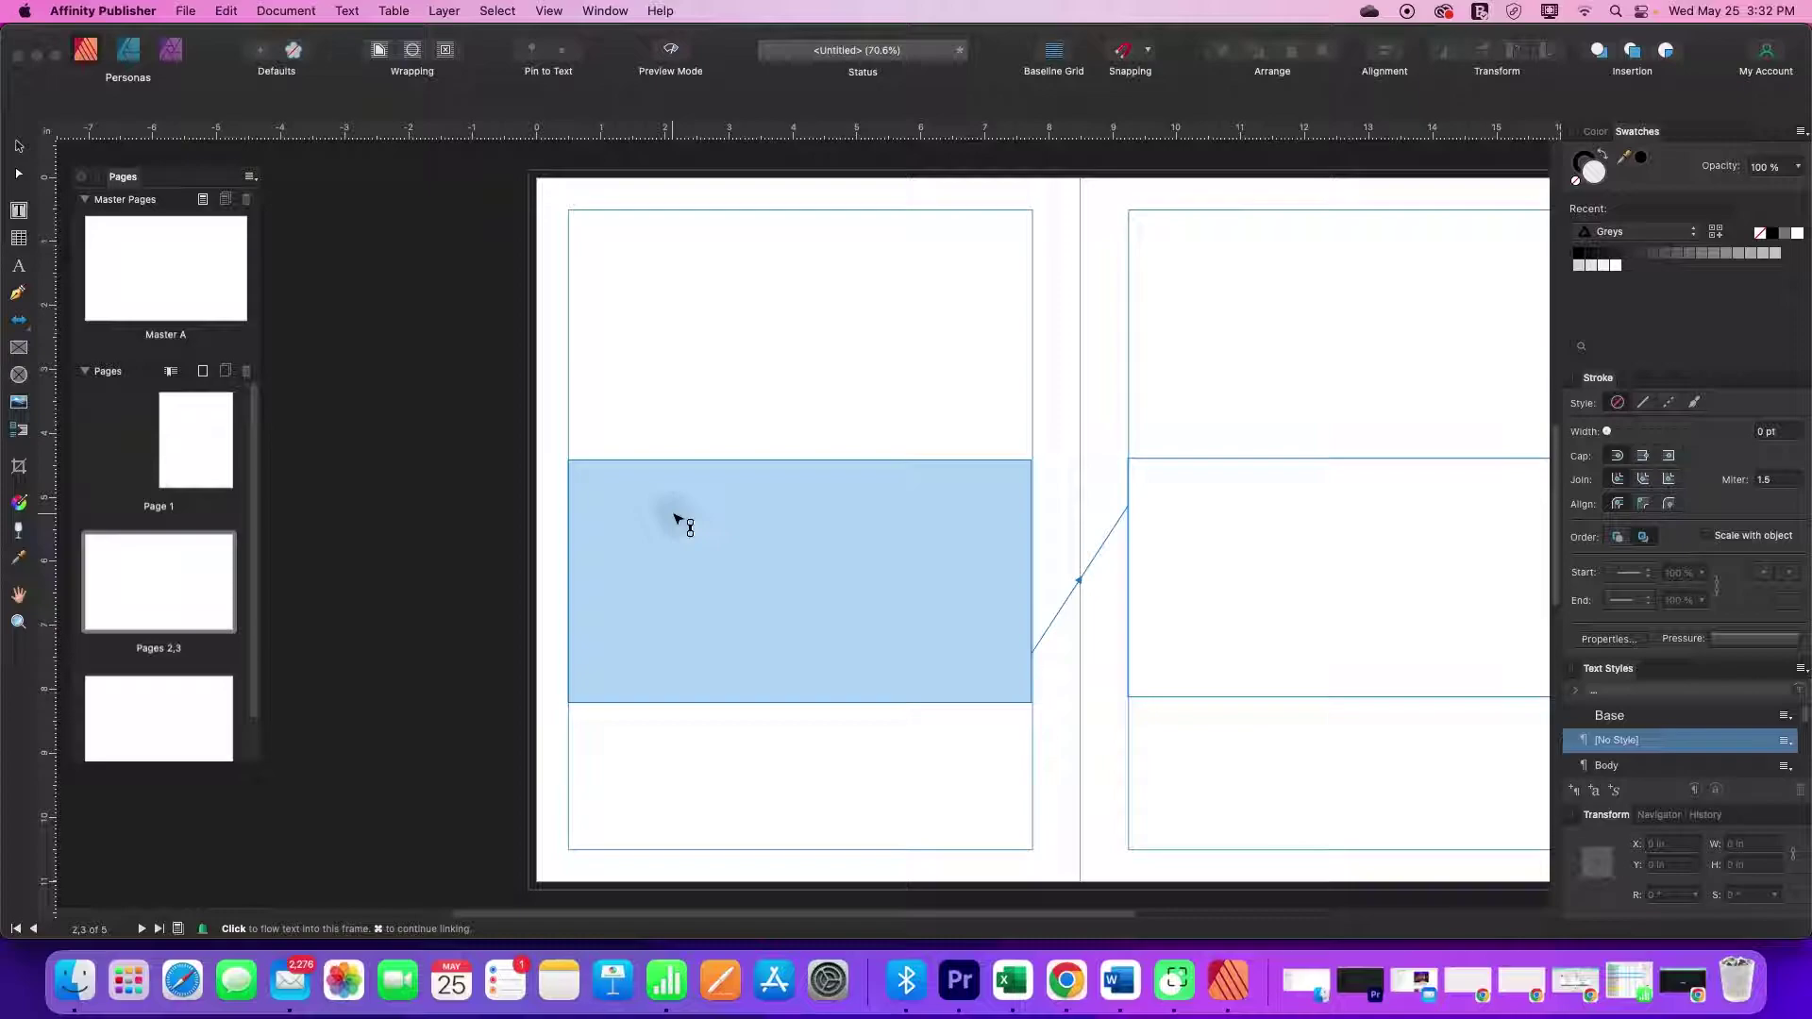
pyautogui.click(626, 522)
pyautogui.rightClick(626, 522)
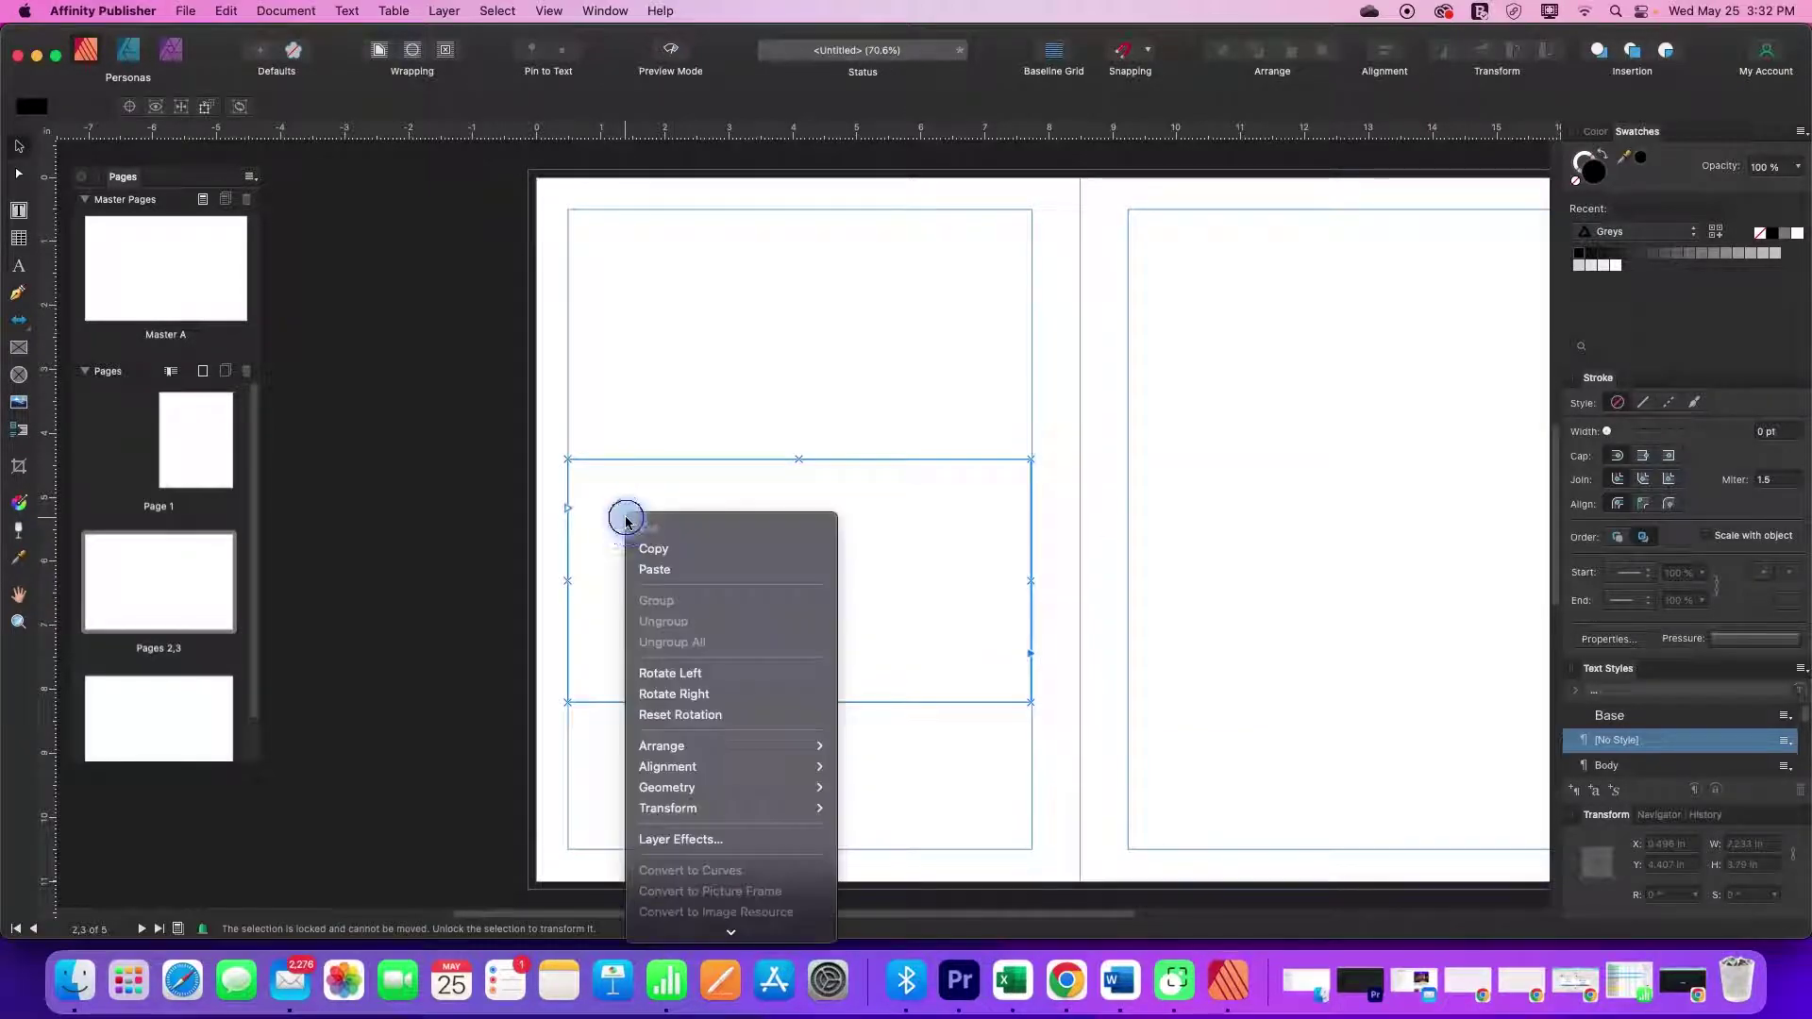
pyautogui.click(642, 569)
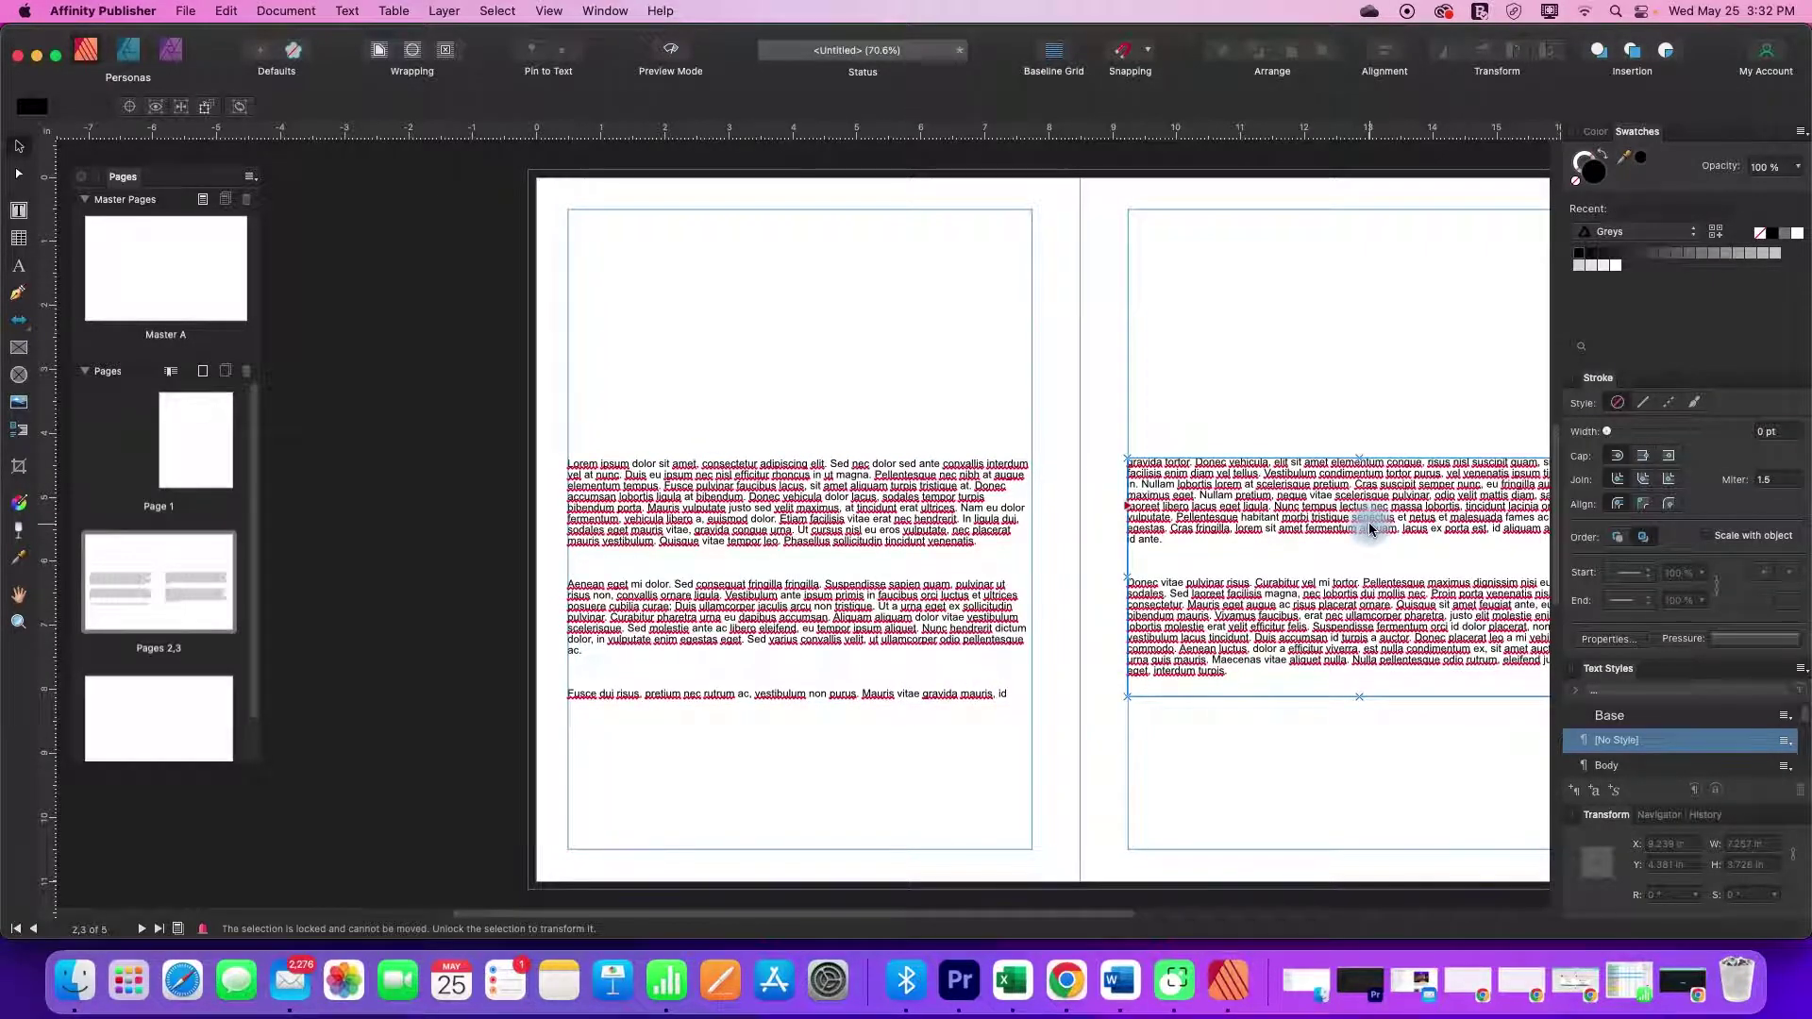
pyautogui.click(918, 565)
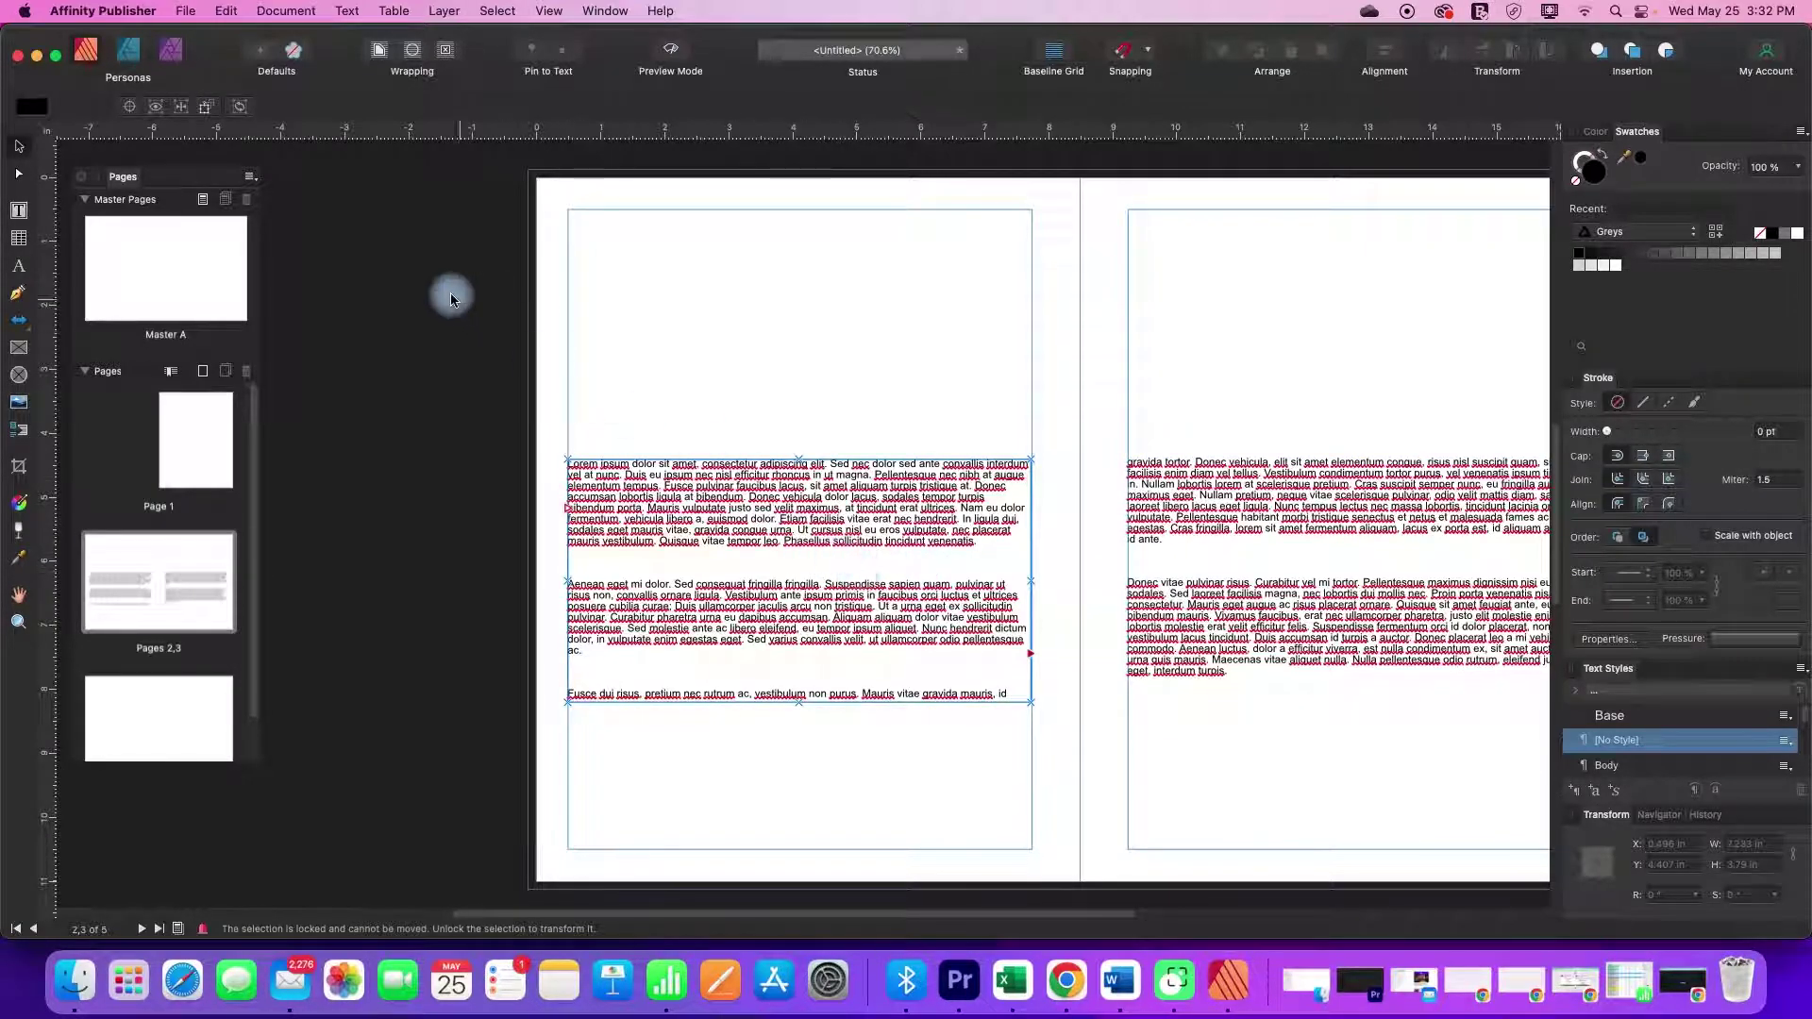
# Select all the linked body text and change its size from 12 pt to 14 pt
pyautogui.click(18, 209)
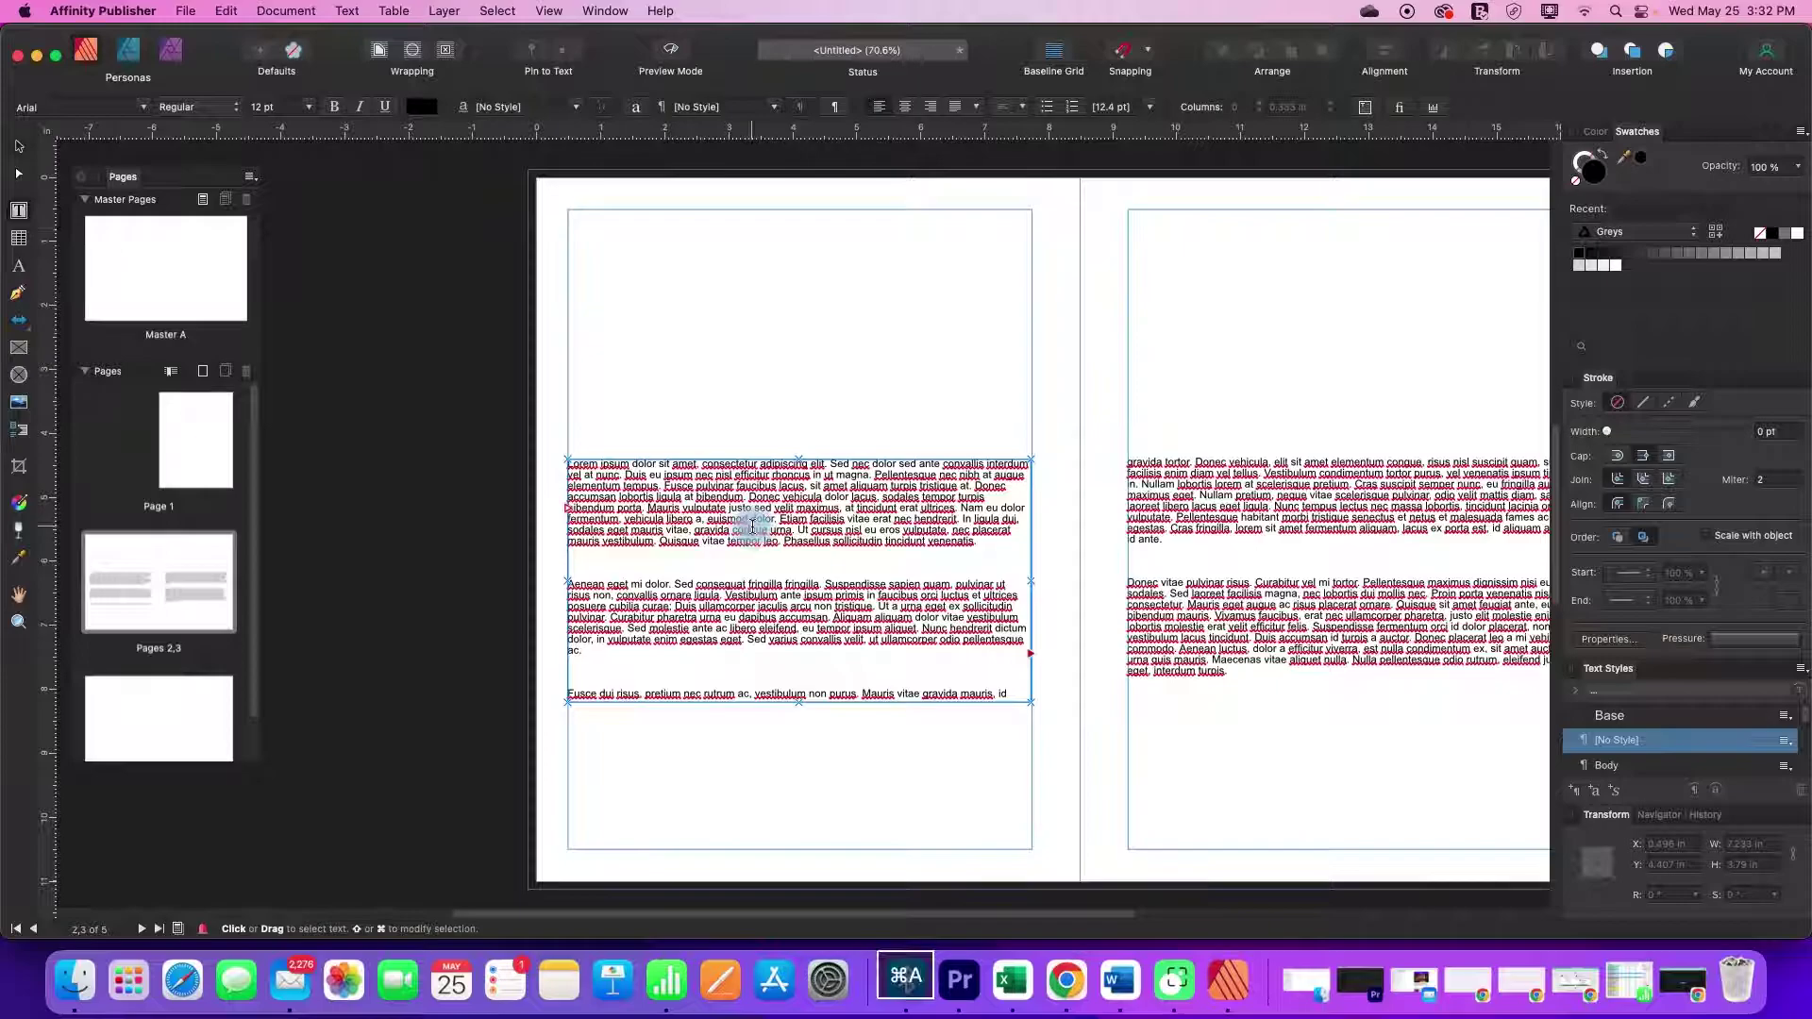
pyautogui.press('super+a')
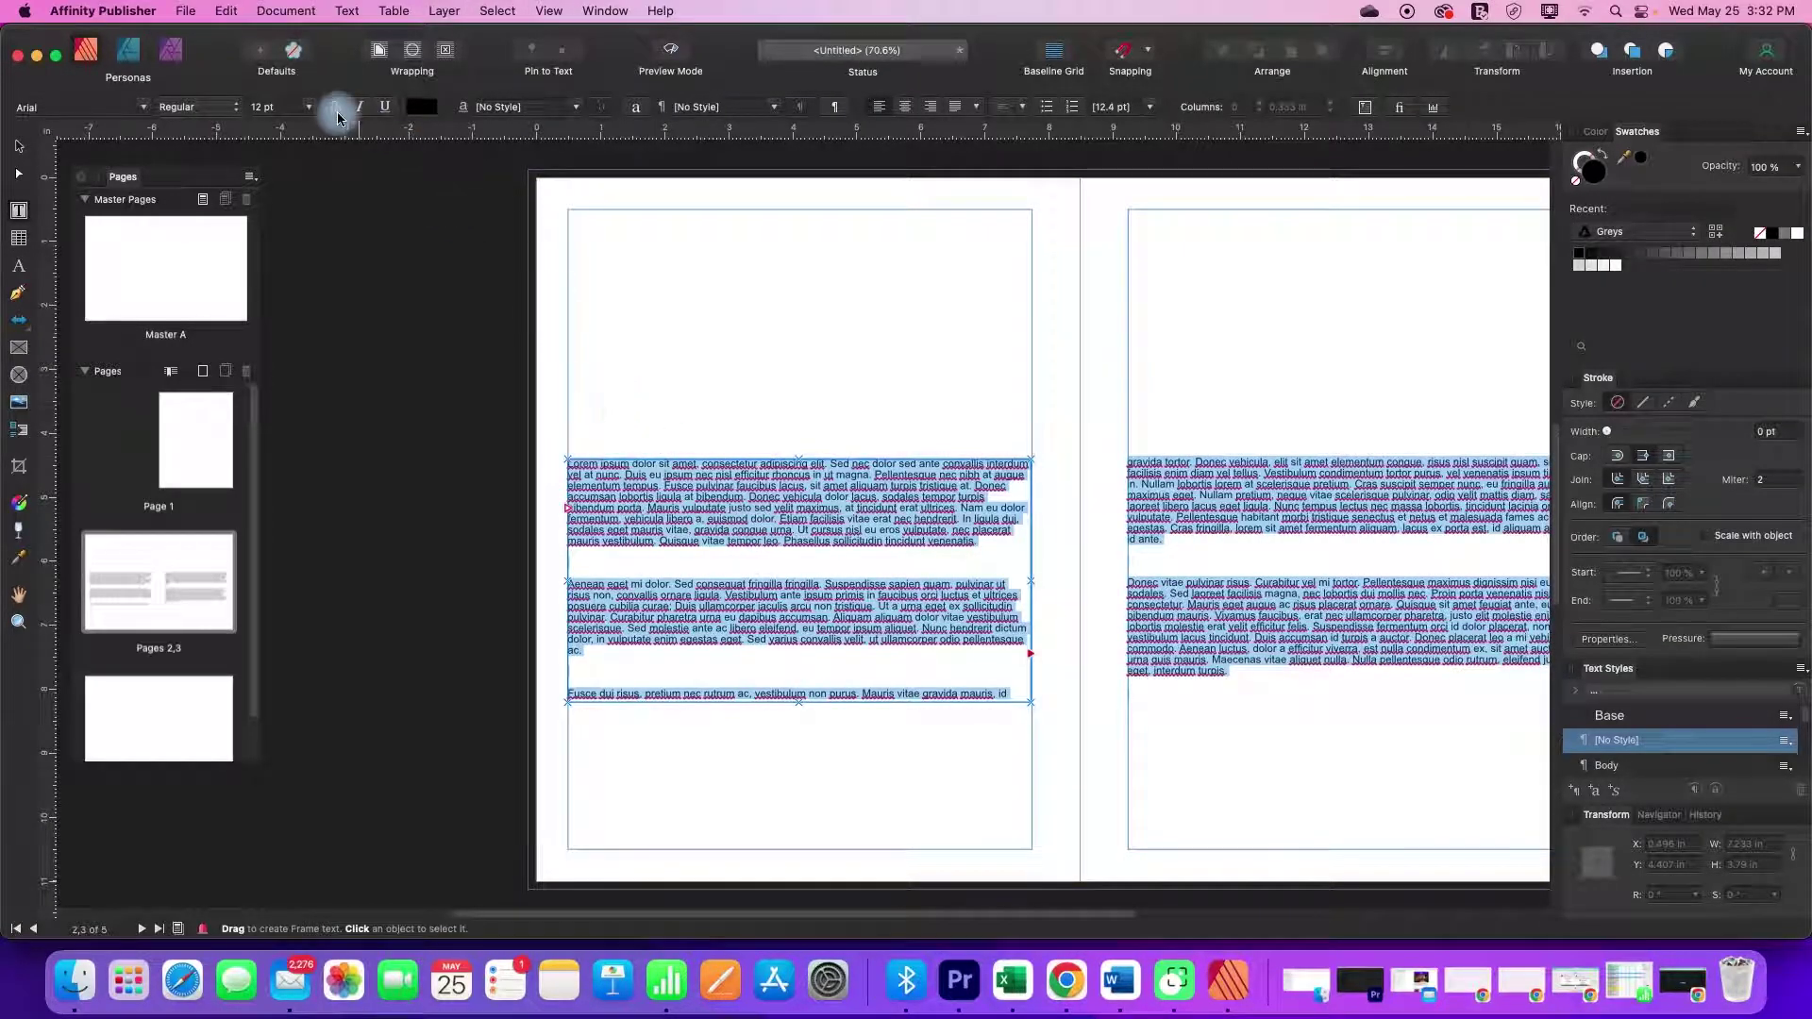
pyautogui.click(308, 107)
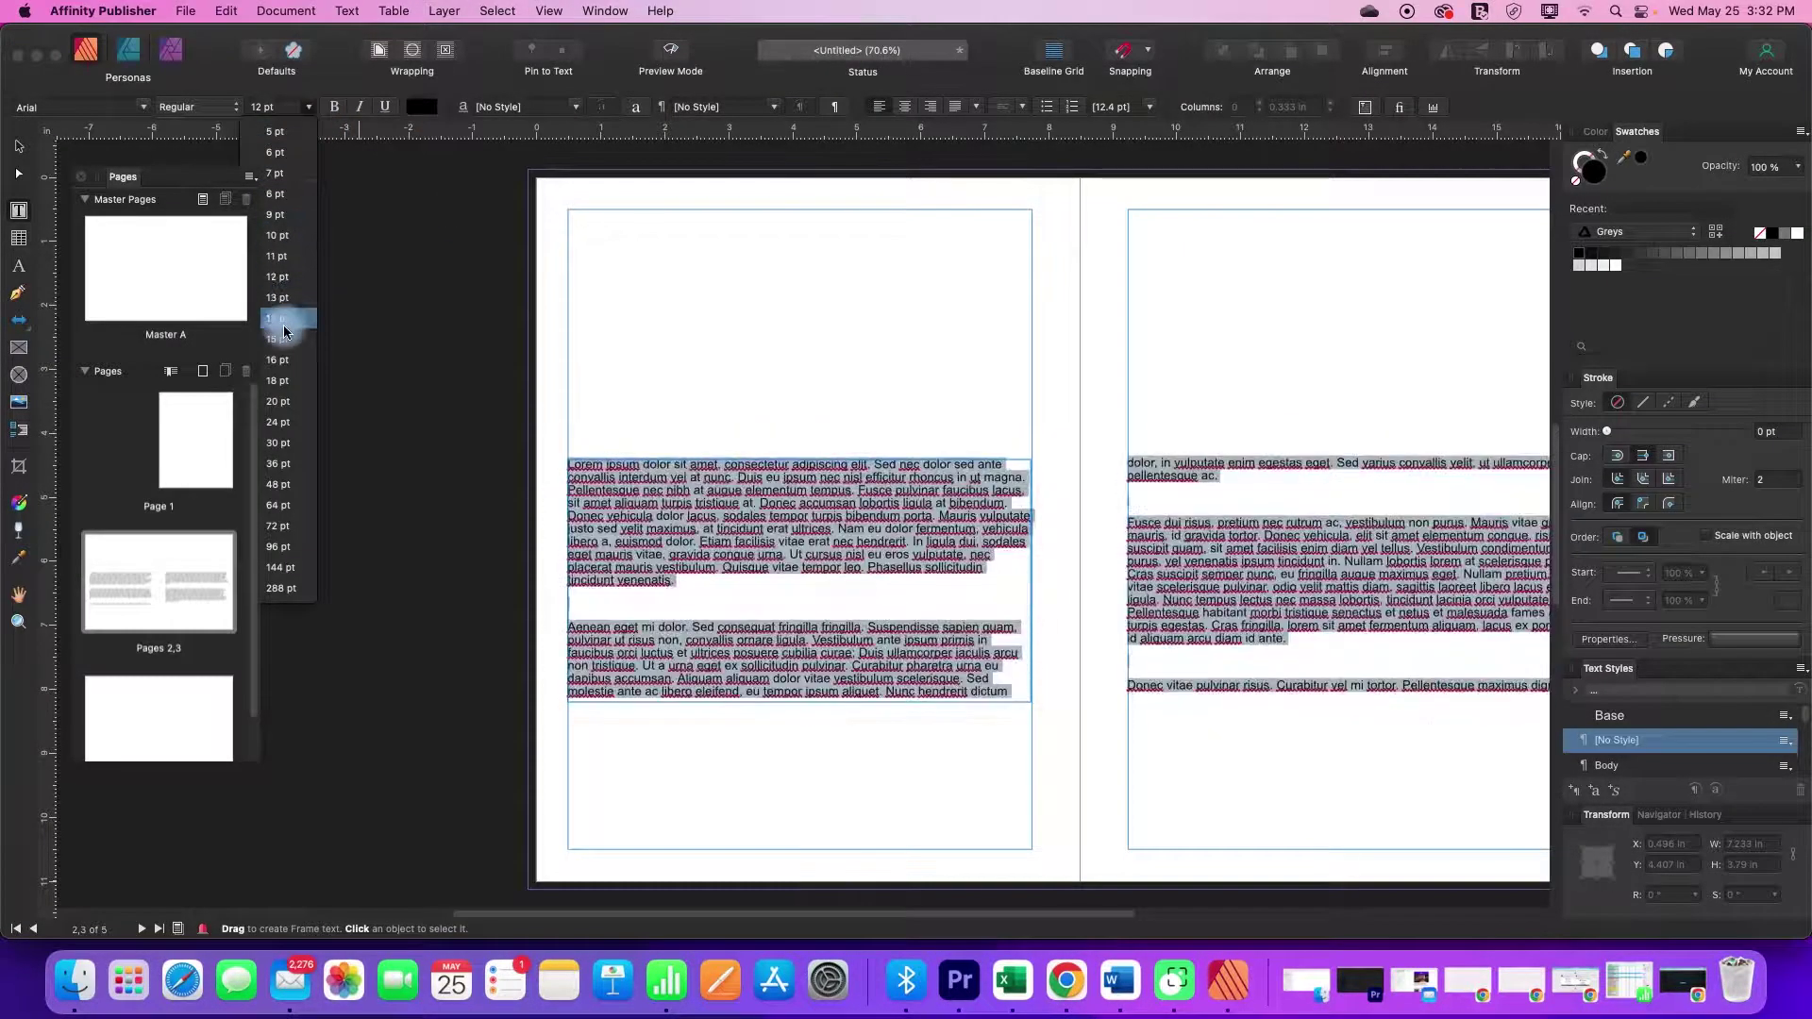
pyautogui.click(284, 321)
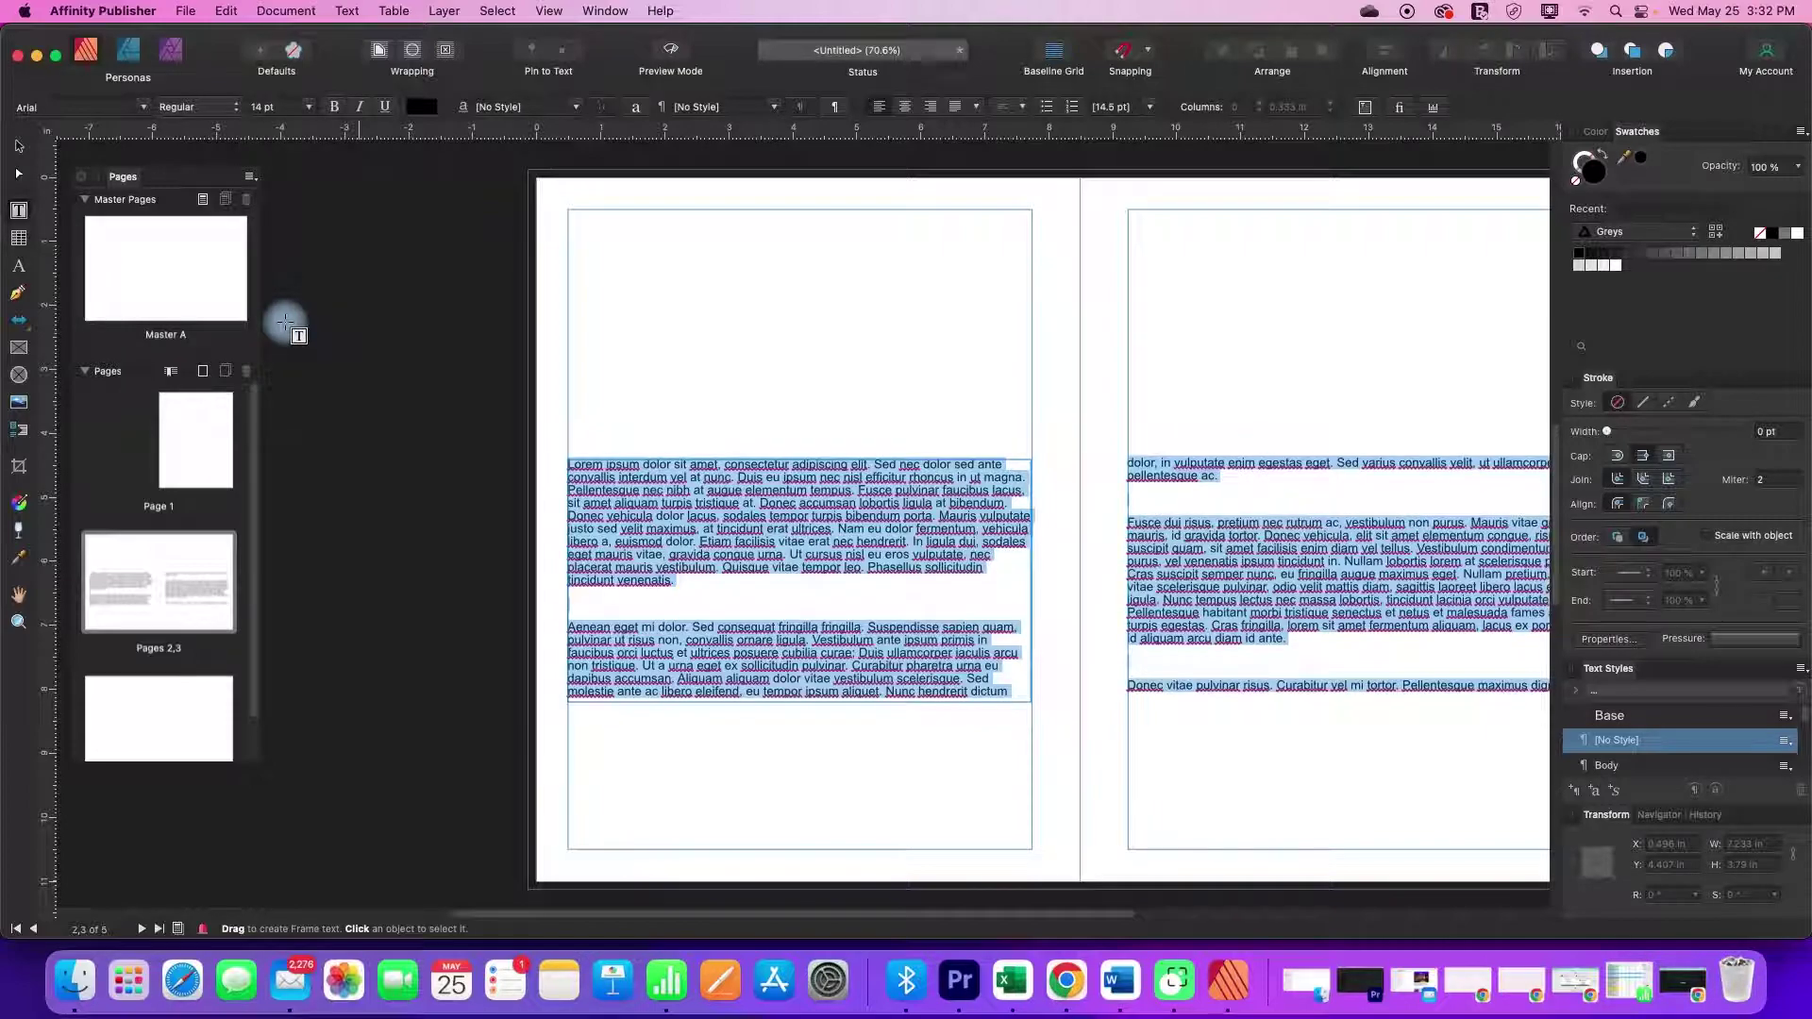
pyautogui.moveTo(566, 911)
pyautogui.mouseDown()
pyautogui.moveTo(612, 917)
pyautogui.moveTo(546, 913)
pyautogui.mouseUp()
pyautogui.click(1088, 535)
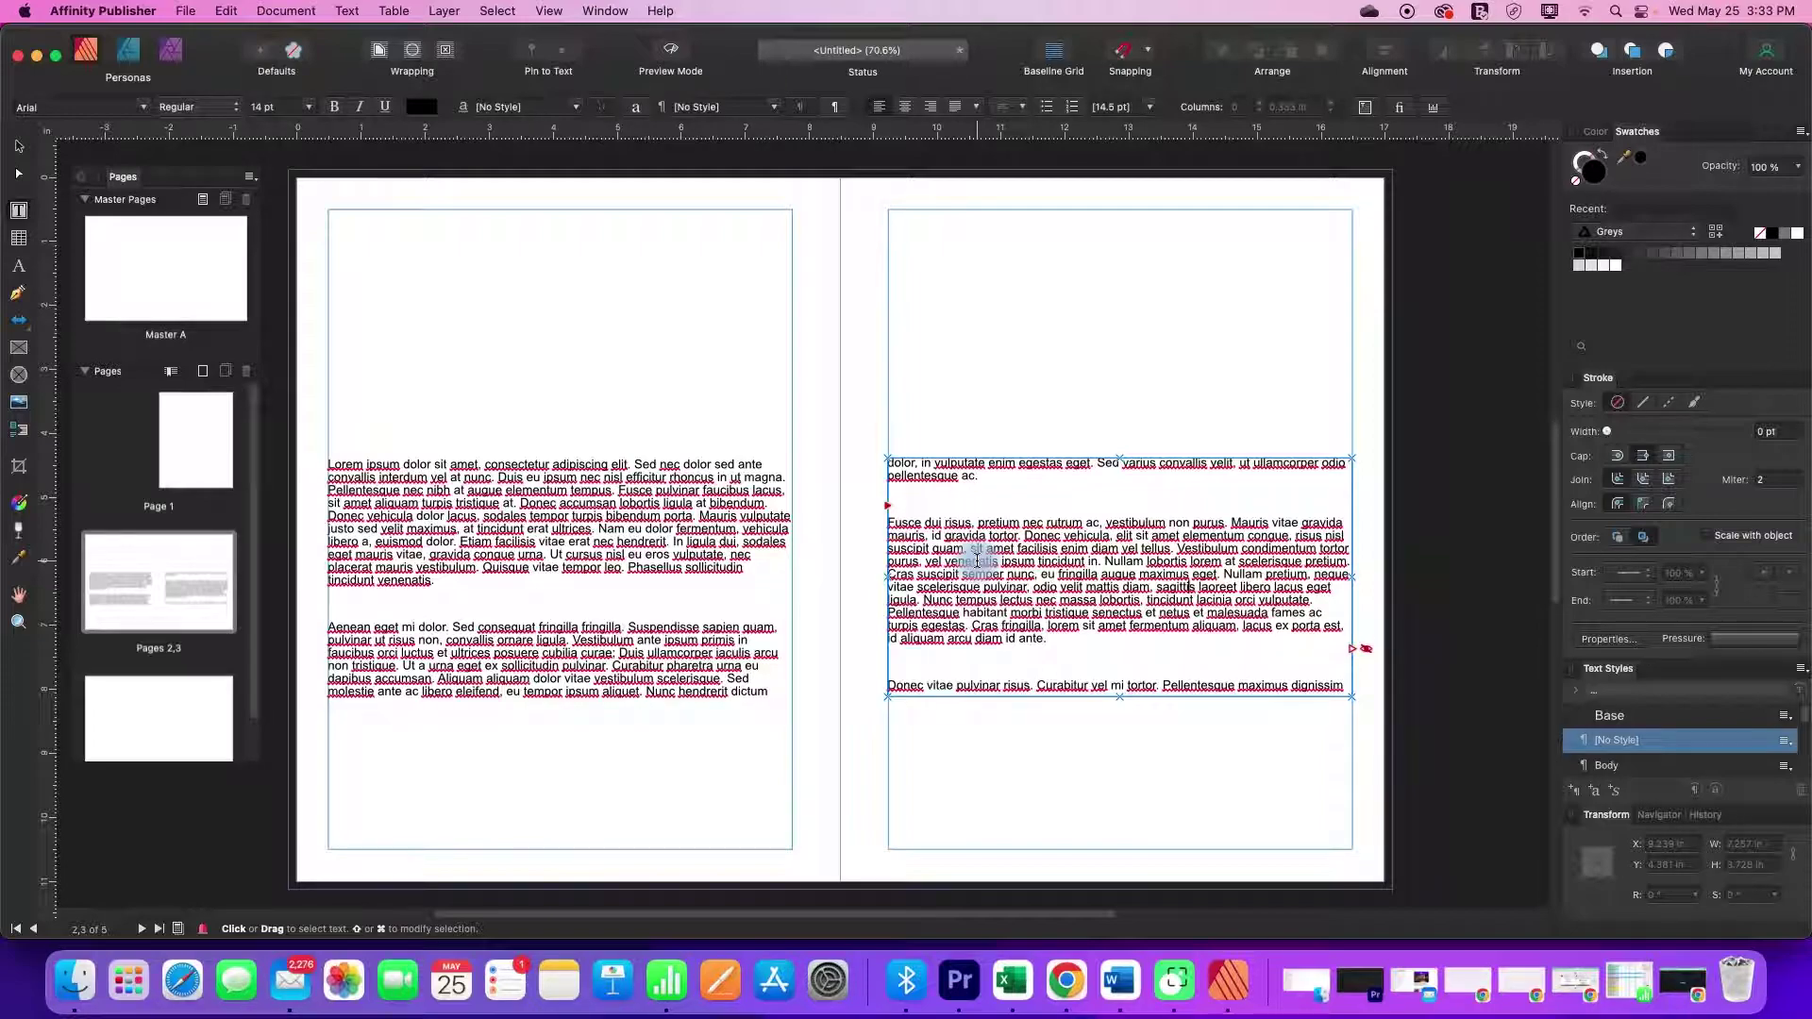
# Scroll down from the pages 2–3 spread to bring the empty pages 4 and 5 into view
pyautogui.scroll(-10, 980, 561)
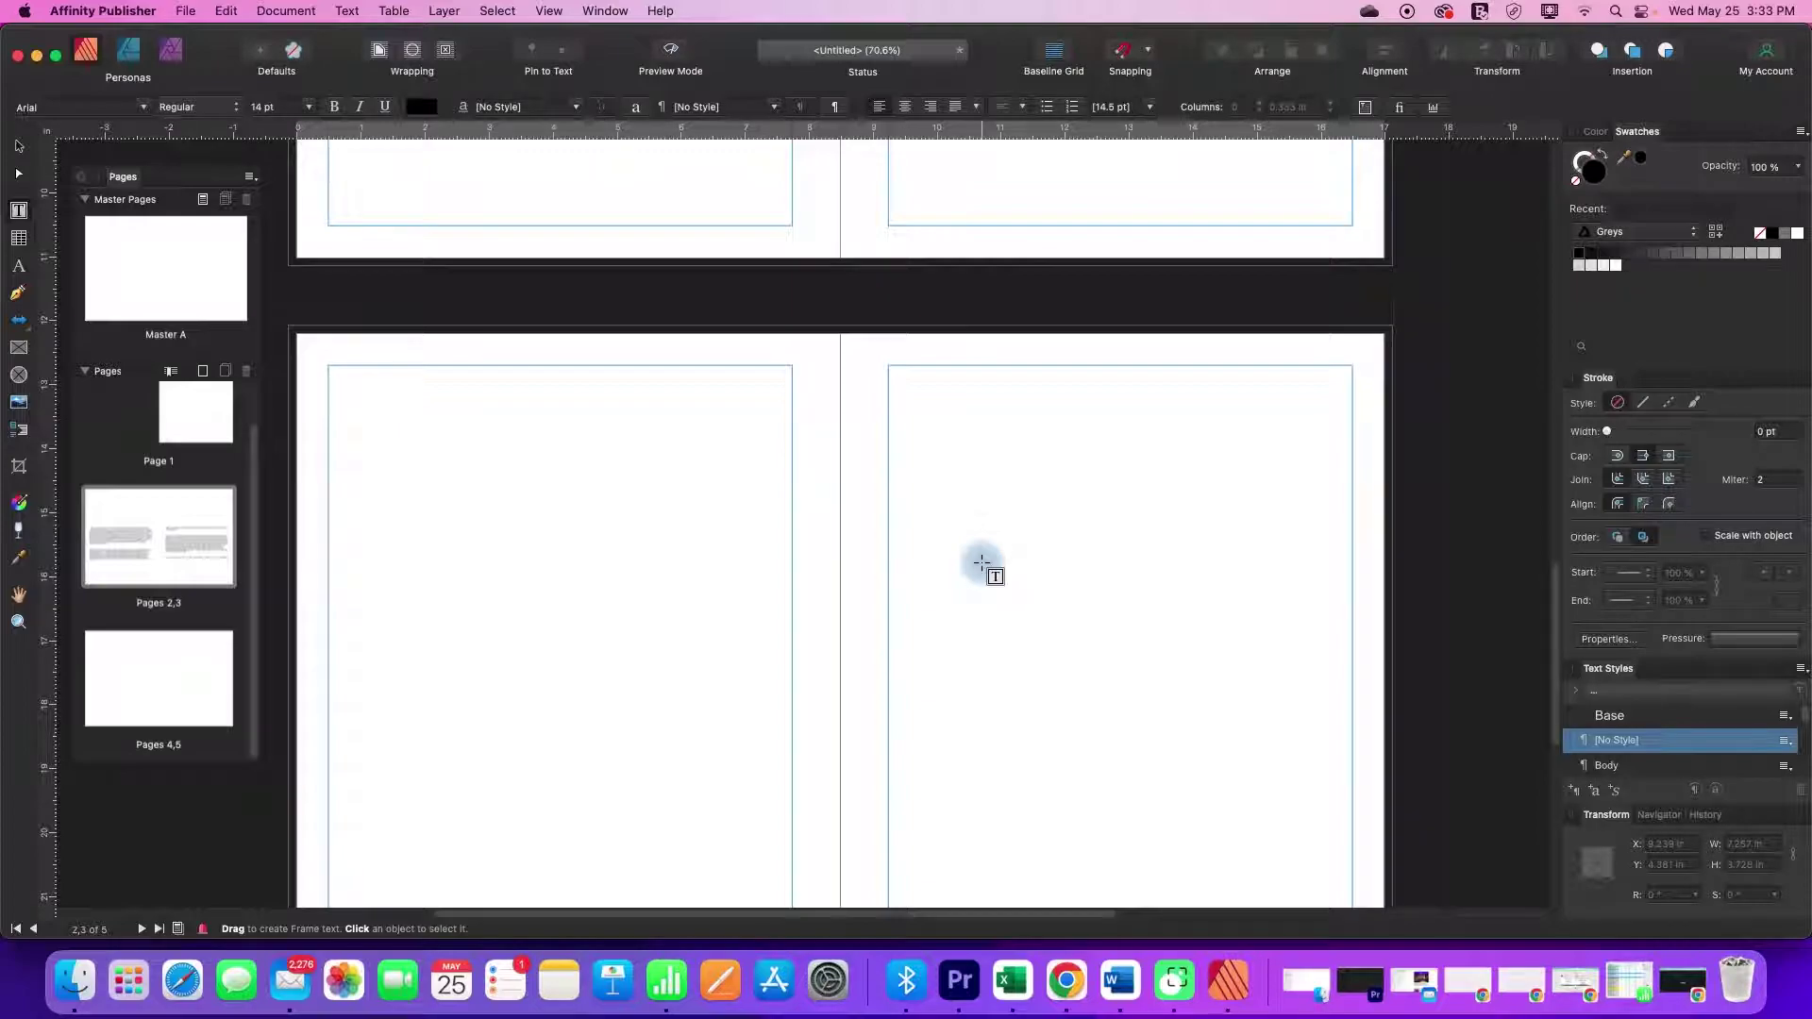
pyautogui.scroll(1, 982, 563)
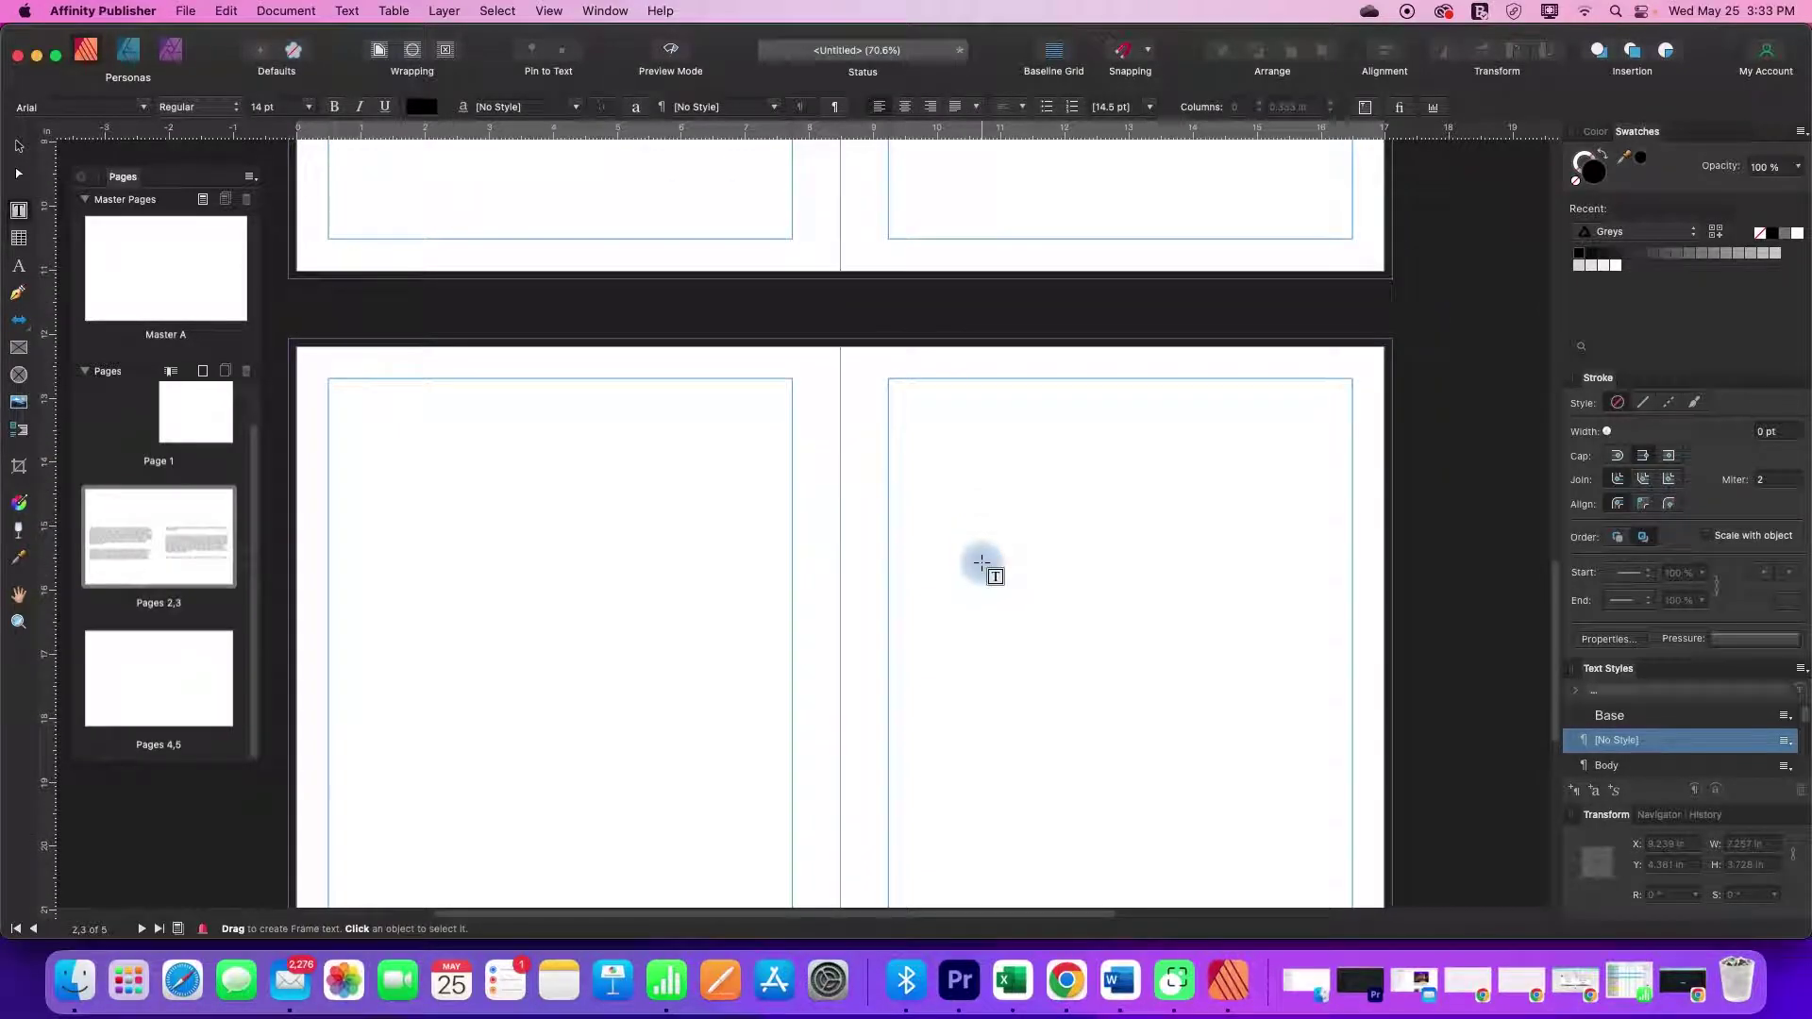
pyautogui.scroll(-2, 982, 563)
pyautogui.scroll(2, 982, 564)
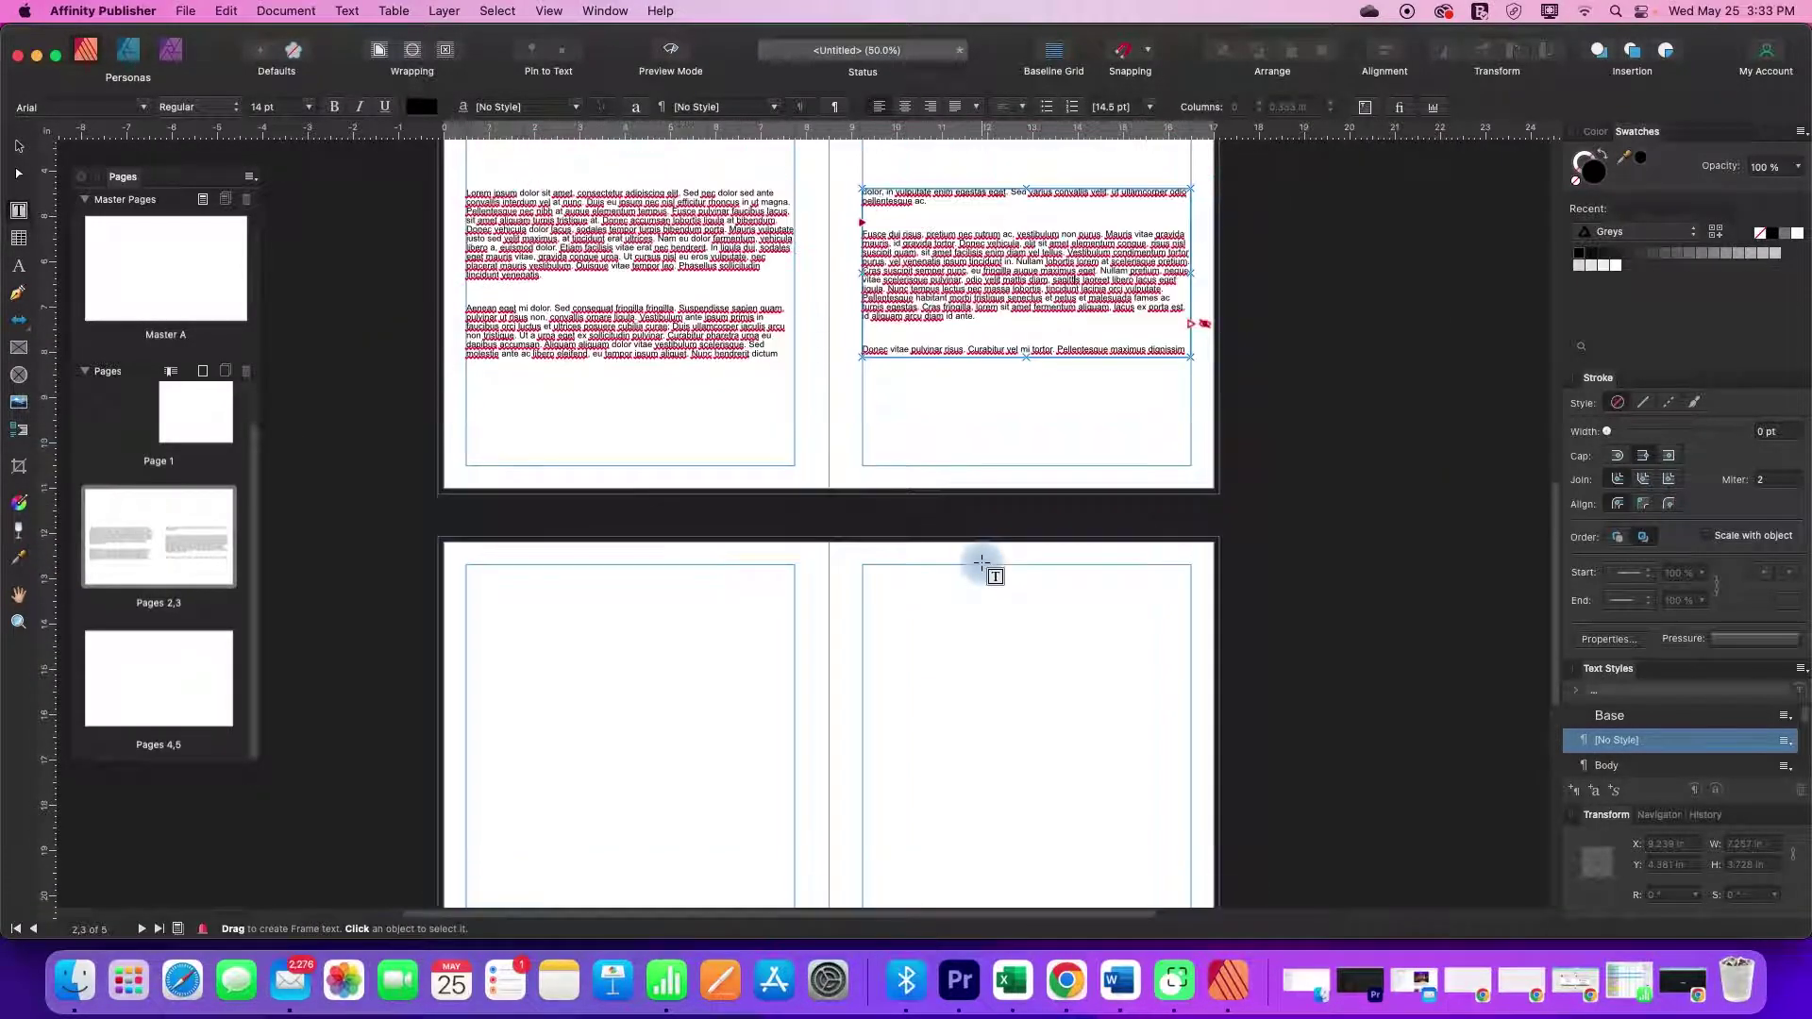
pyautogui.scroll(-1, 1102, 486)
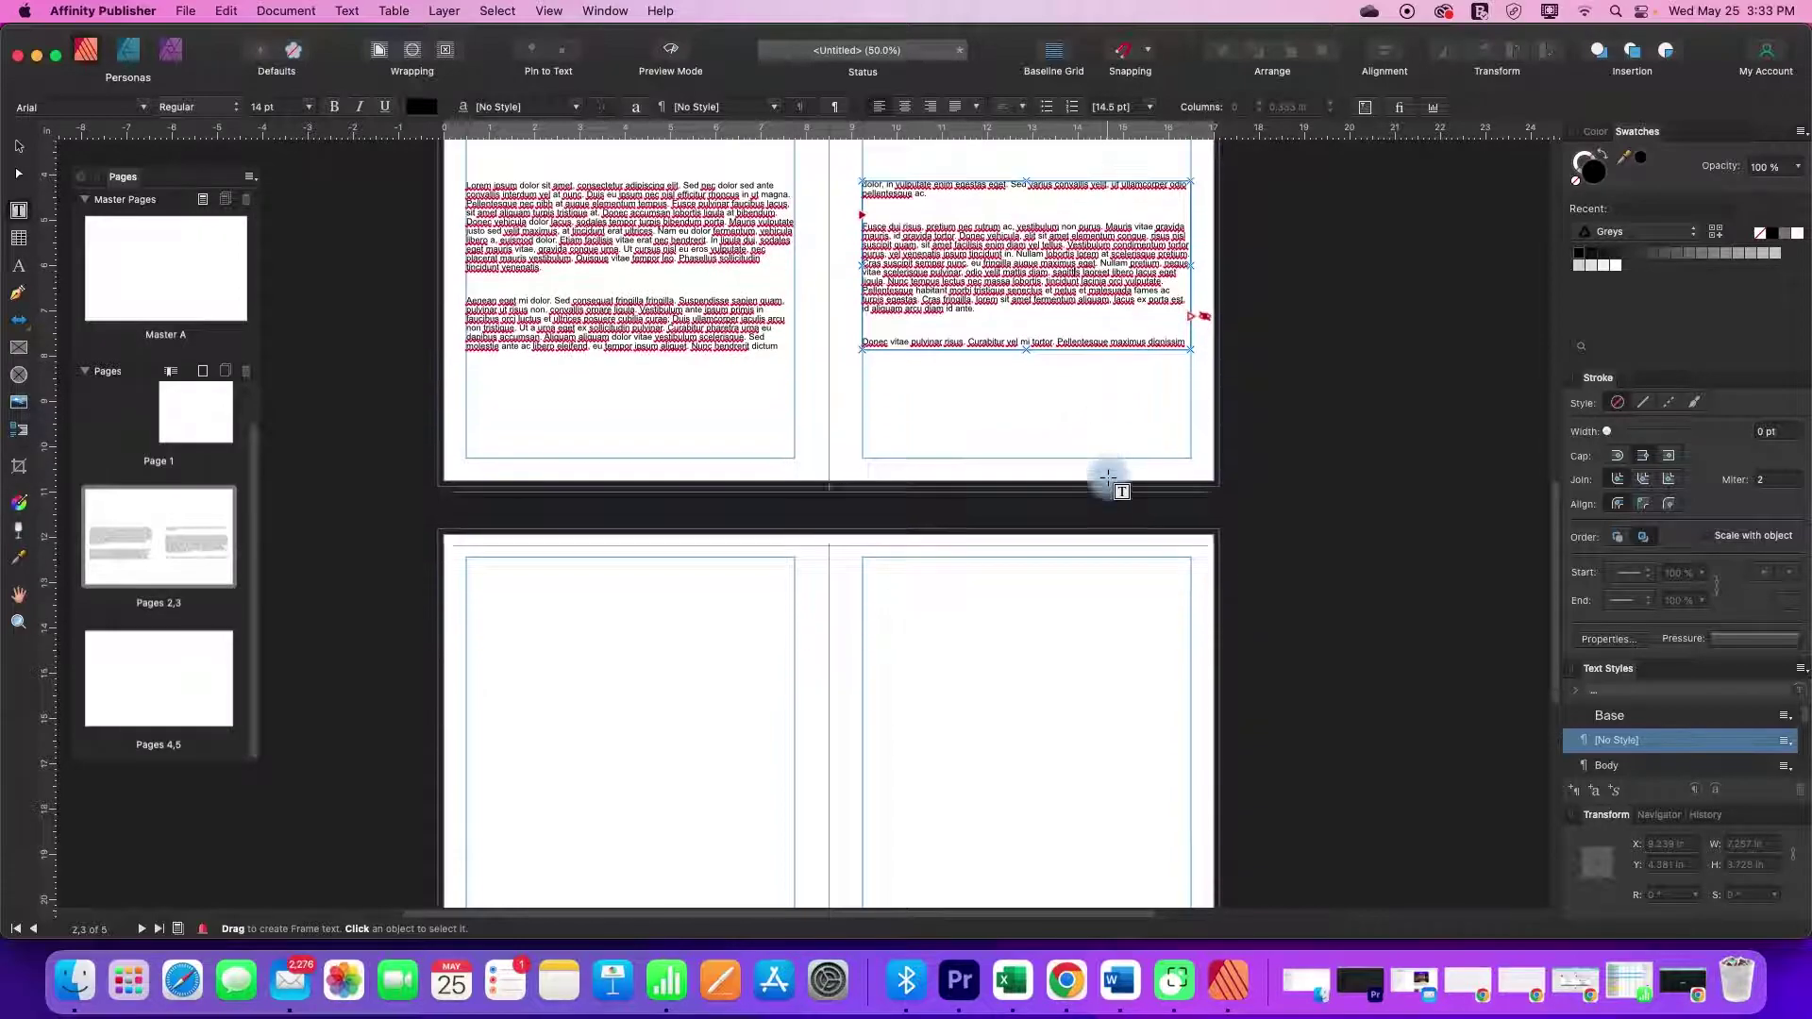
pyautogui.scroll(-2, 1107, 477)
pyautogui.scroll(-2, 1185, 376)
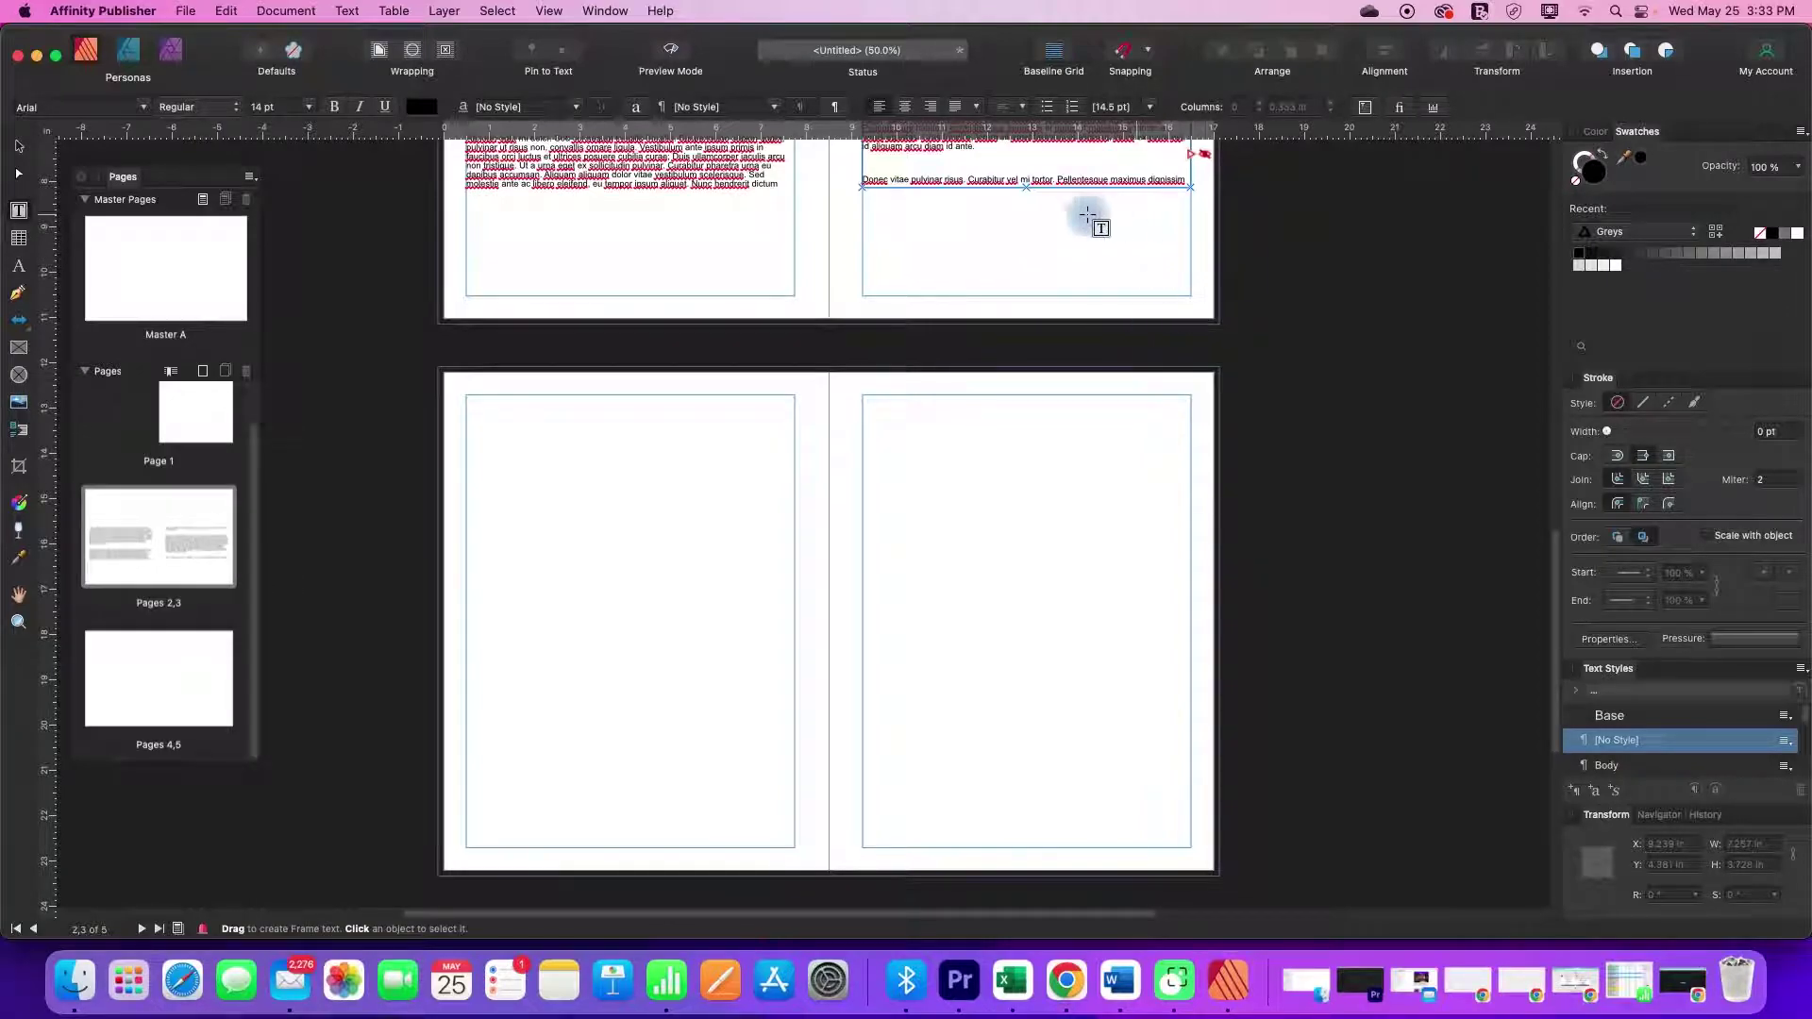
# Link page 3's overflow text into the page 4 frame so it continues onto page 5
pyautogui.click(1197, 163)
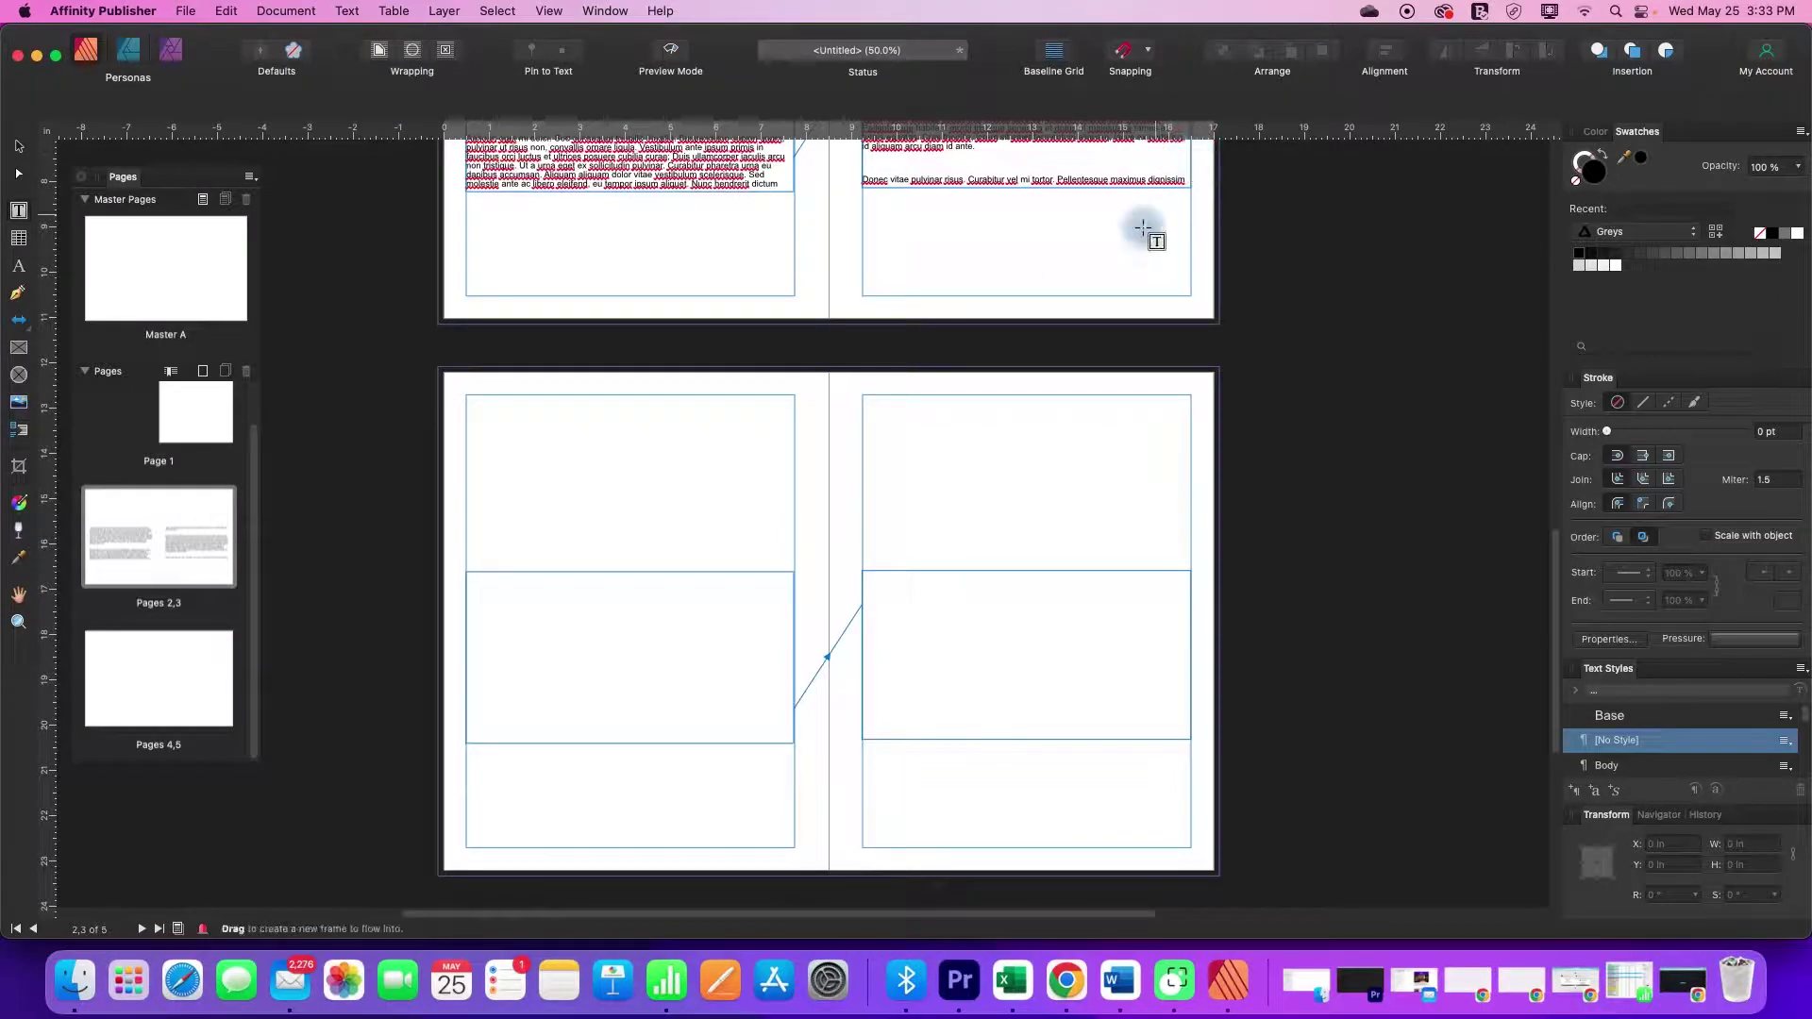
pyautogui.click(720, 658)
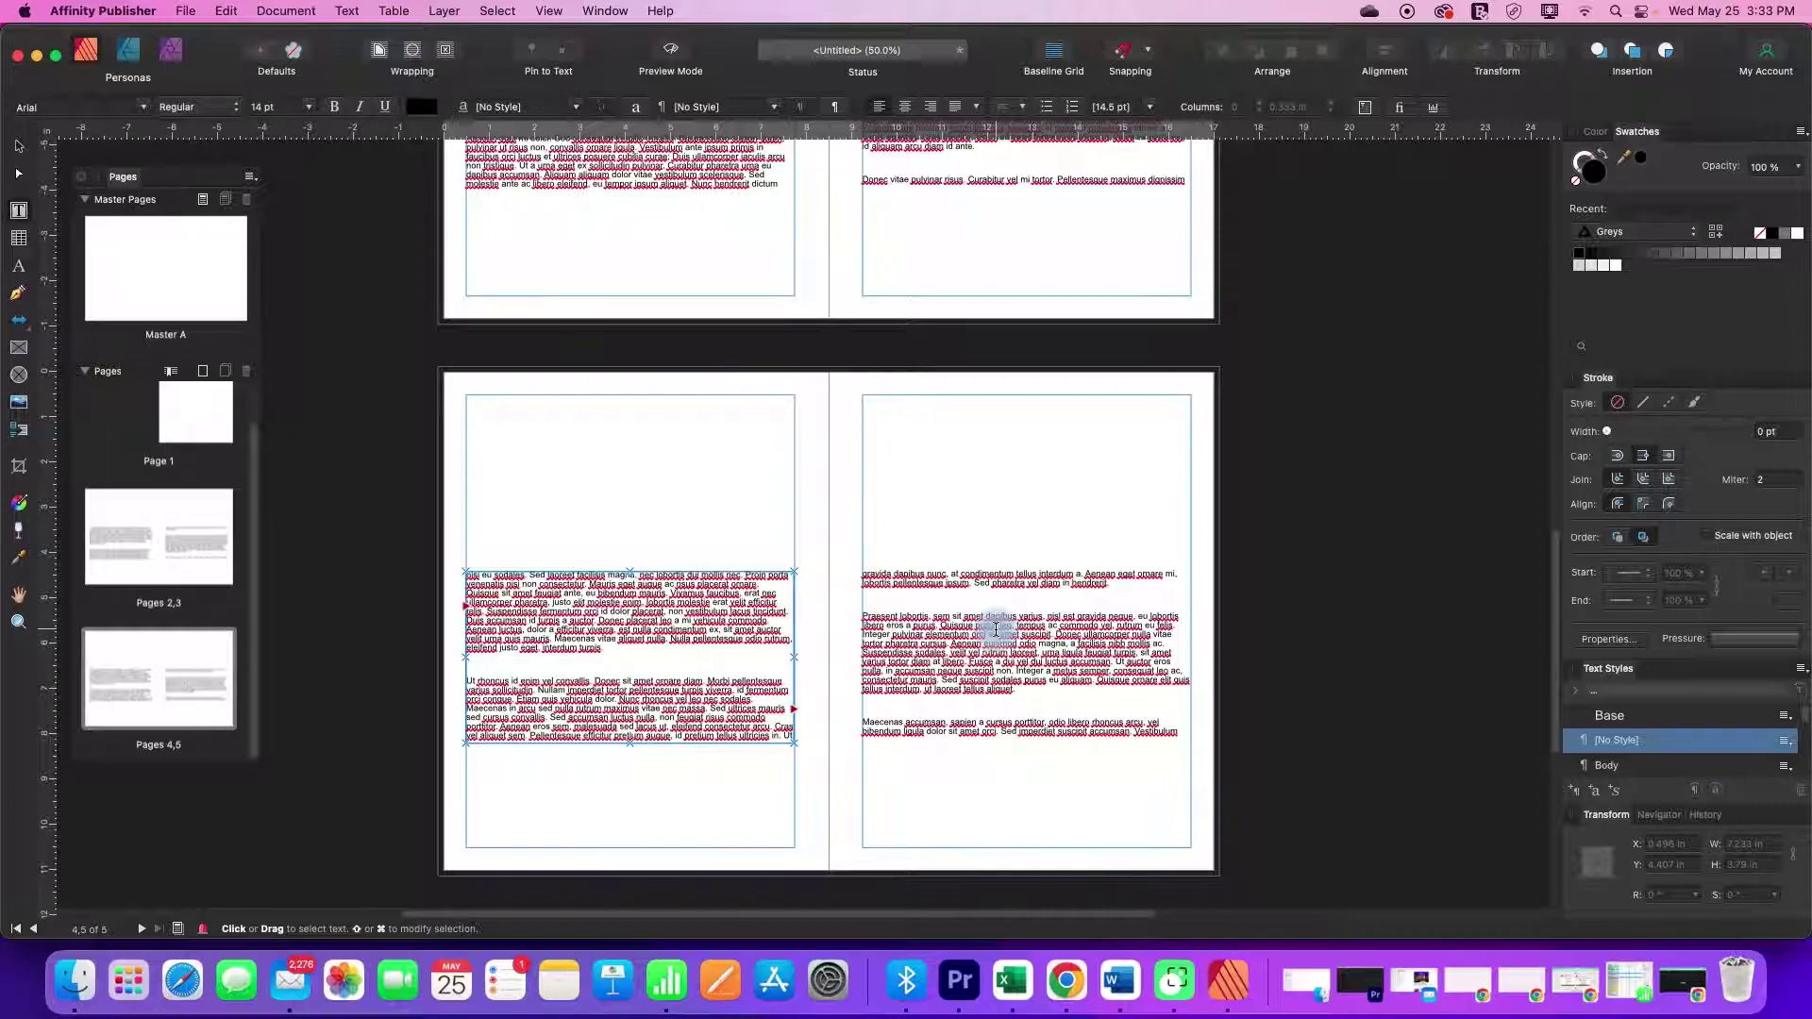
pyautogui.click(996, 630)
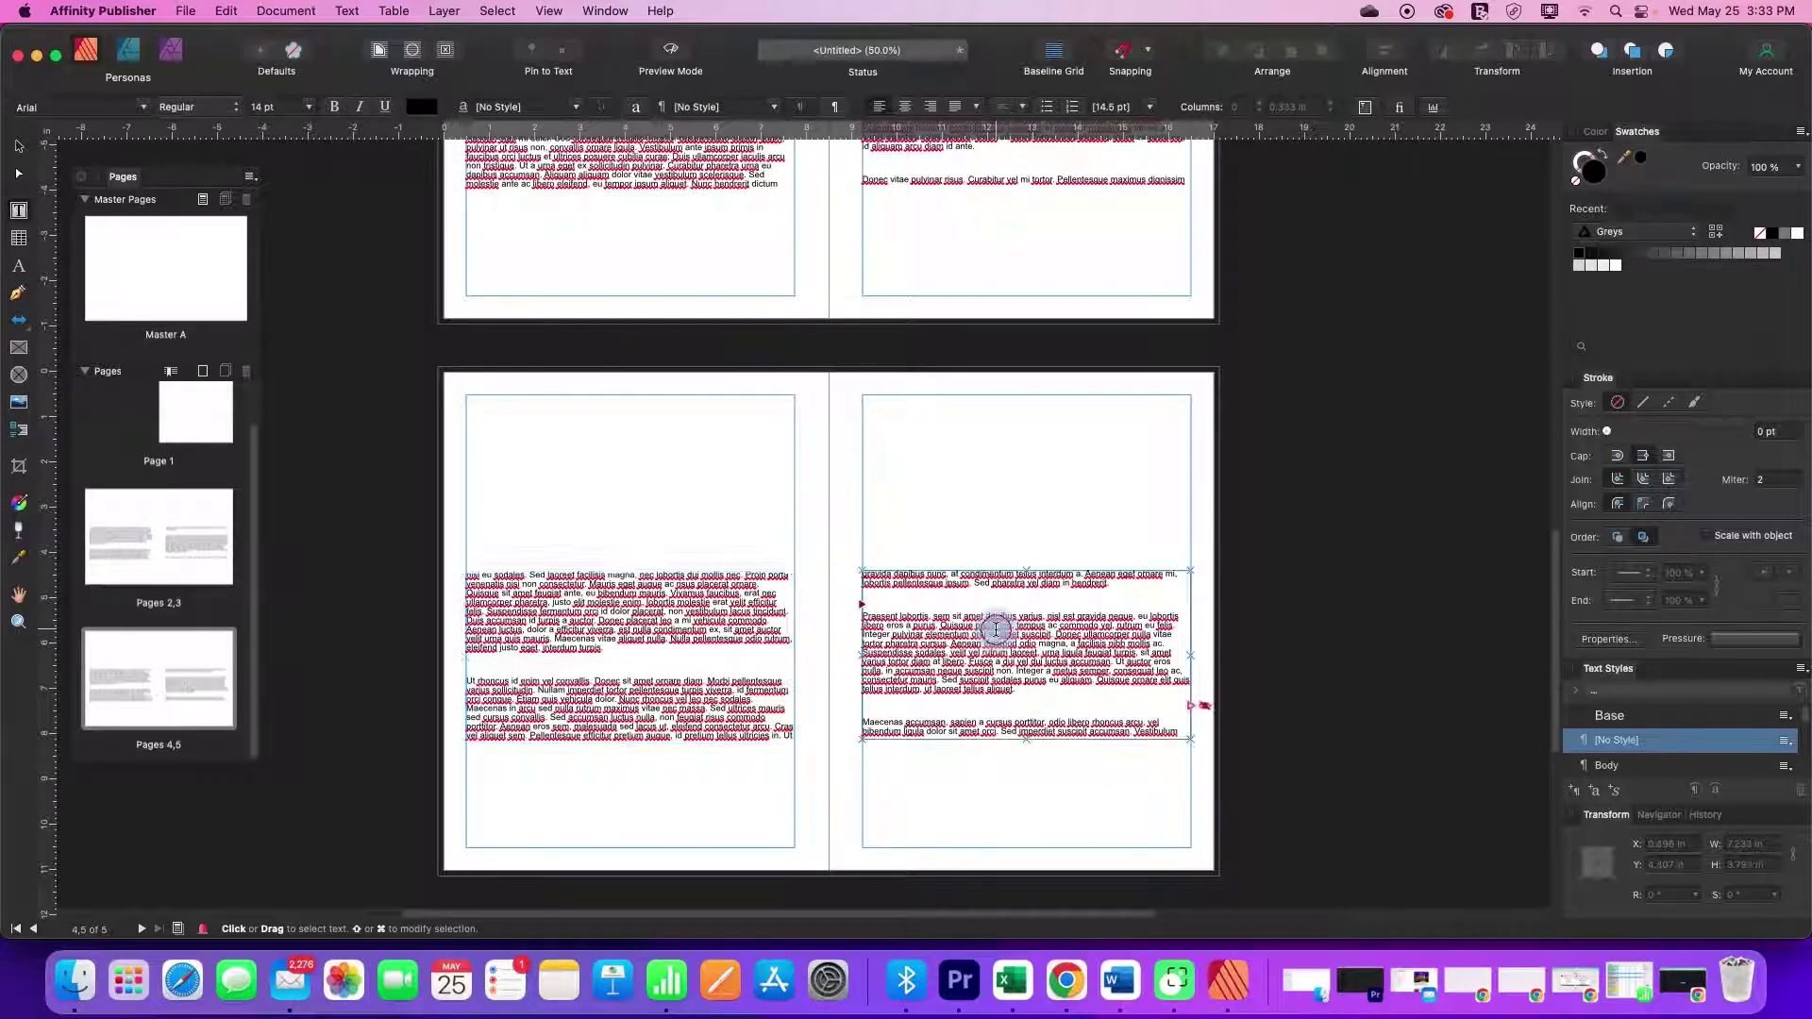
pyautogui.scroll(-3, 996, 630)
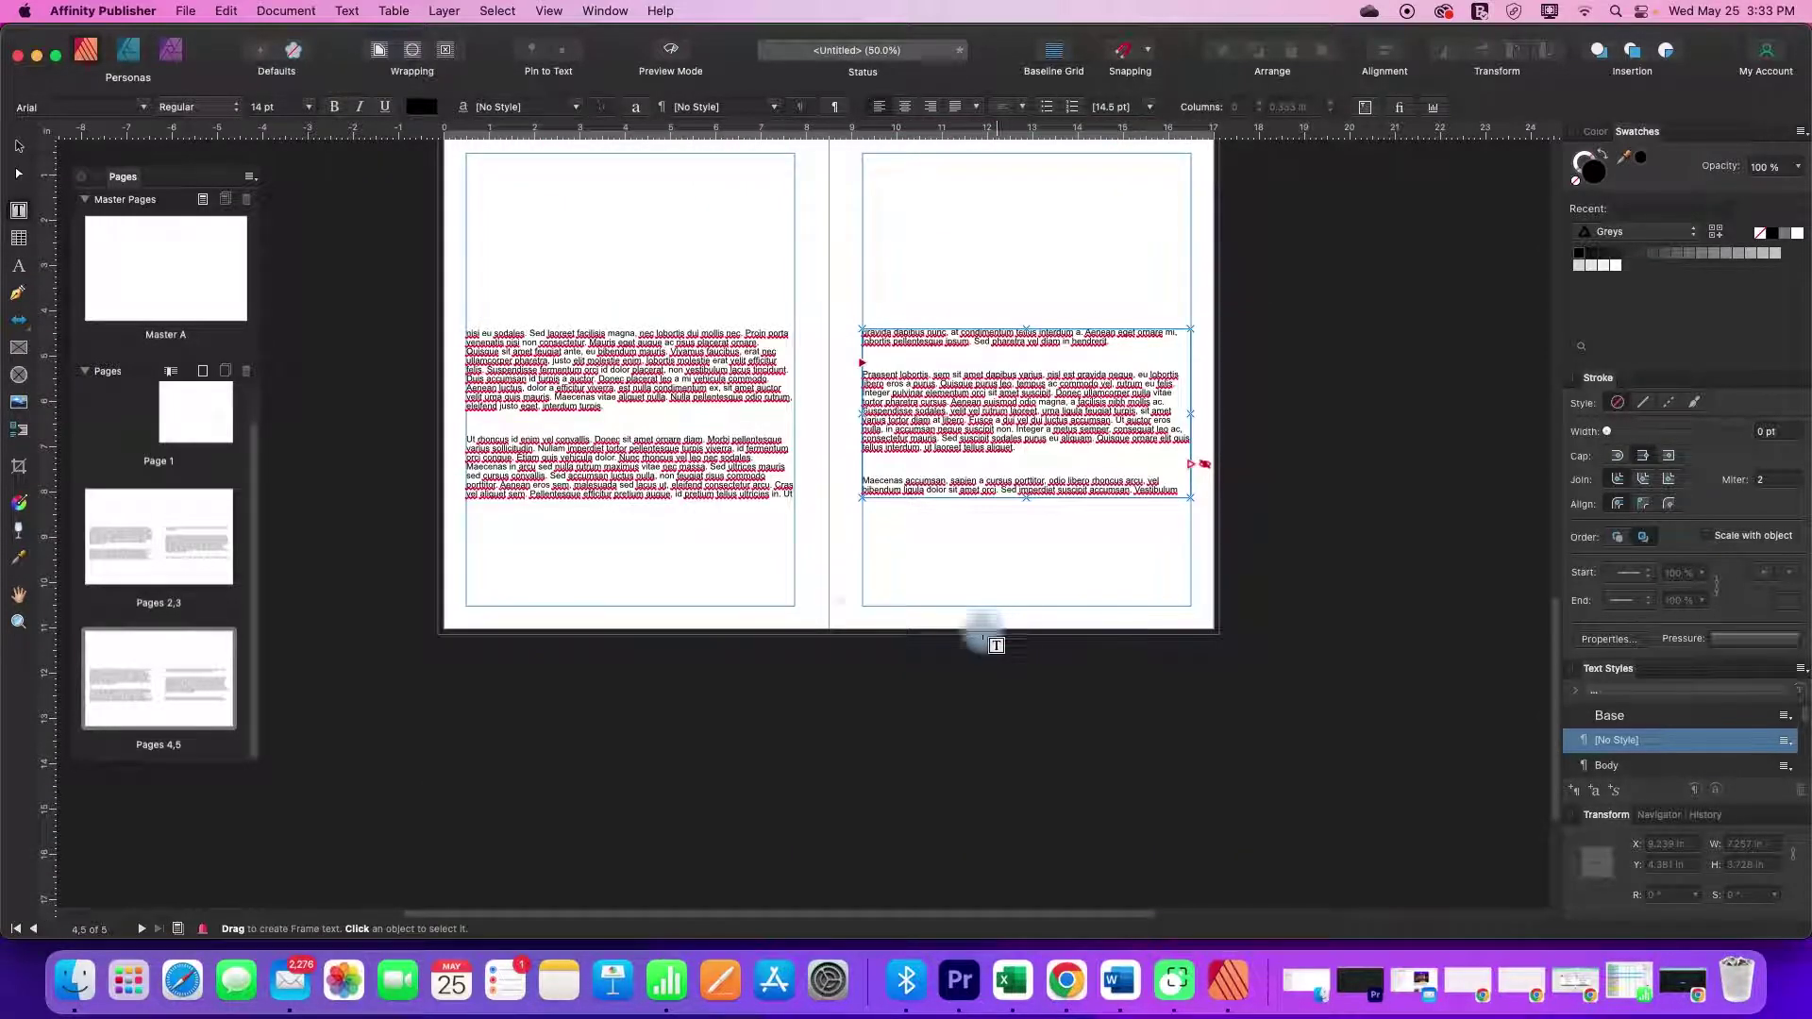
pyautogui.scroll(5, 812, 606)
pyautogui.scroll(5, 823, 600)
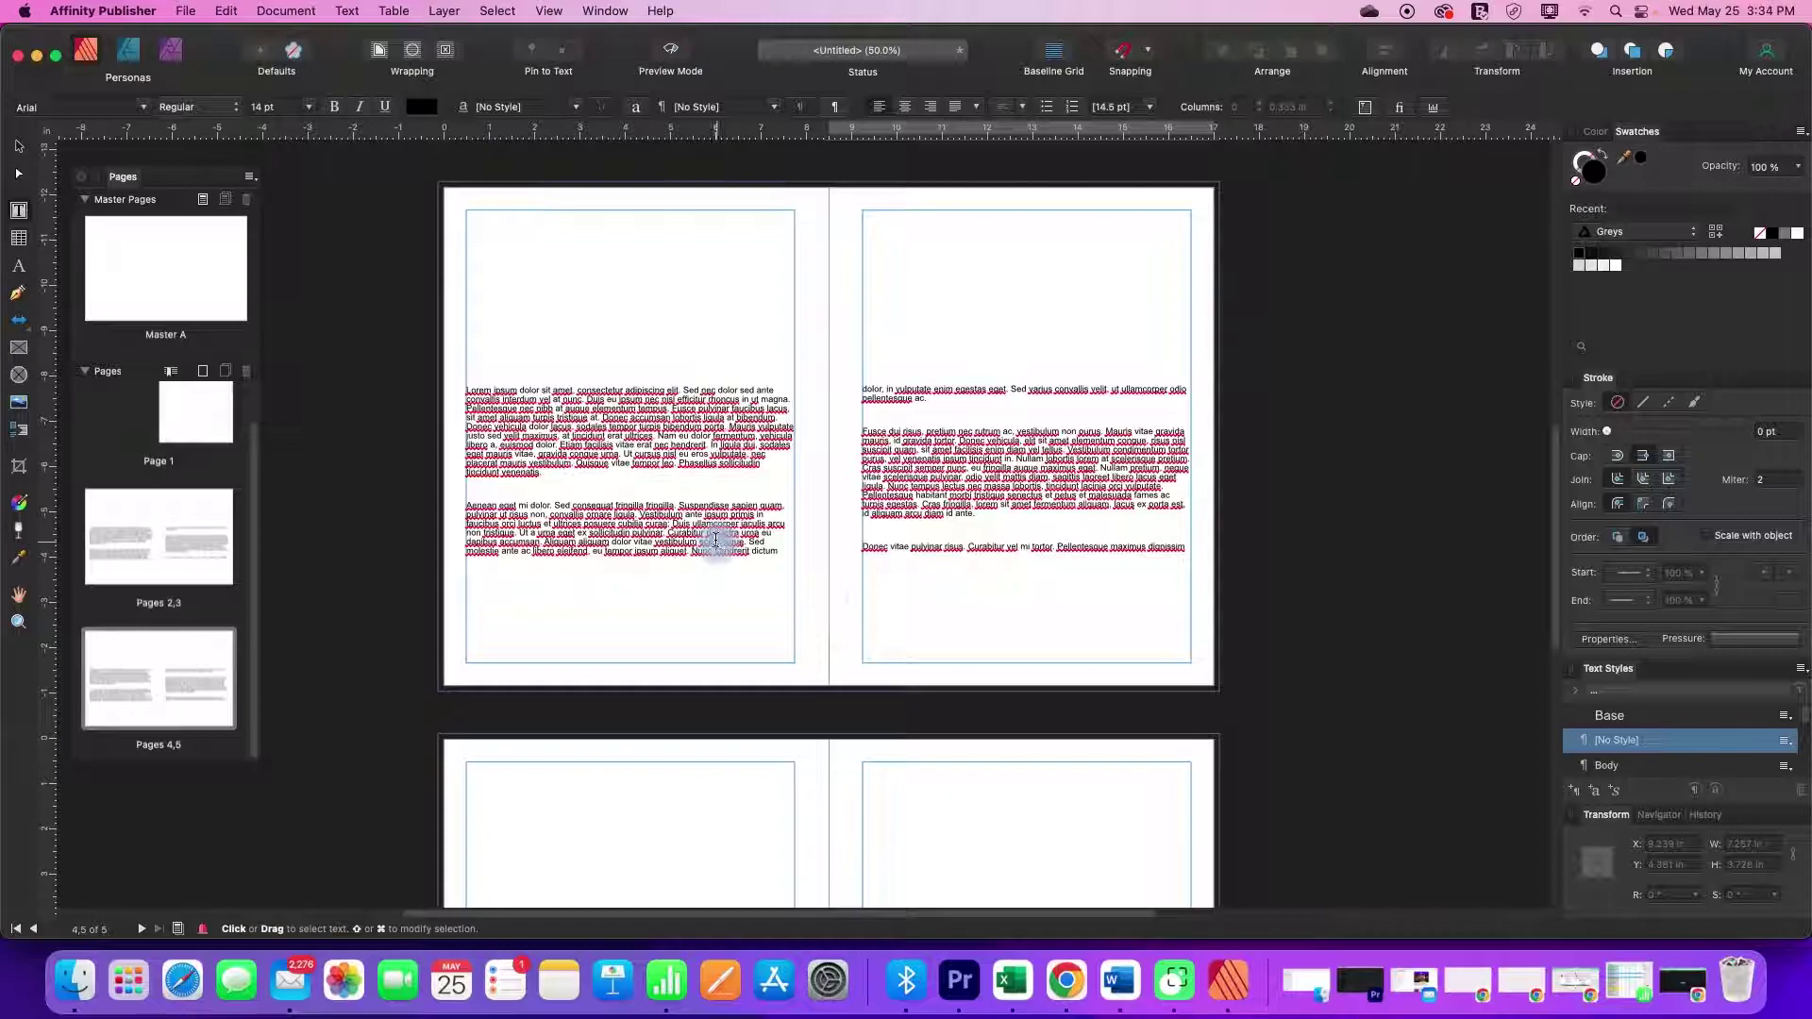
pyautogui.doubleClick(147, 264)
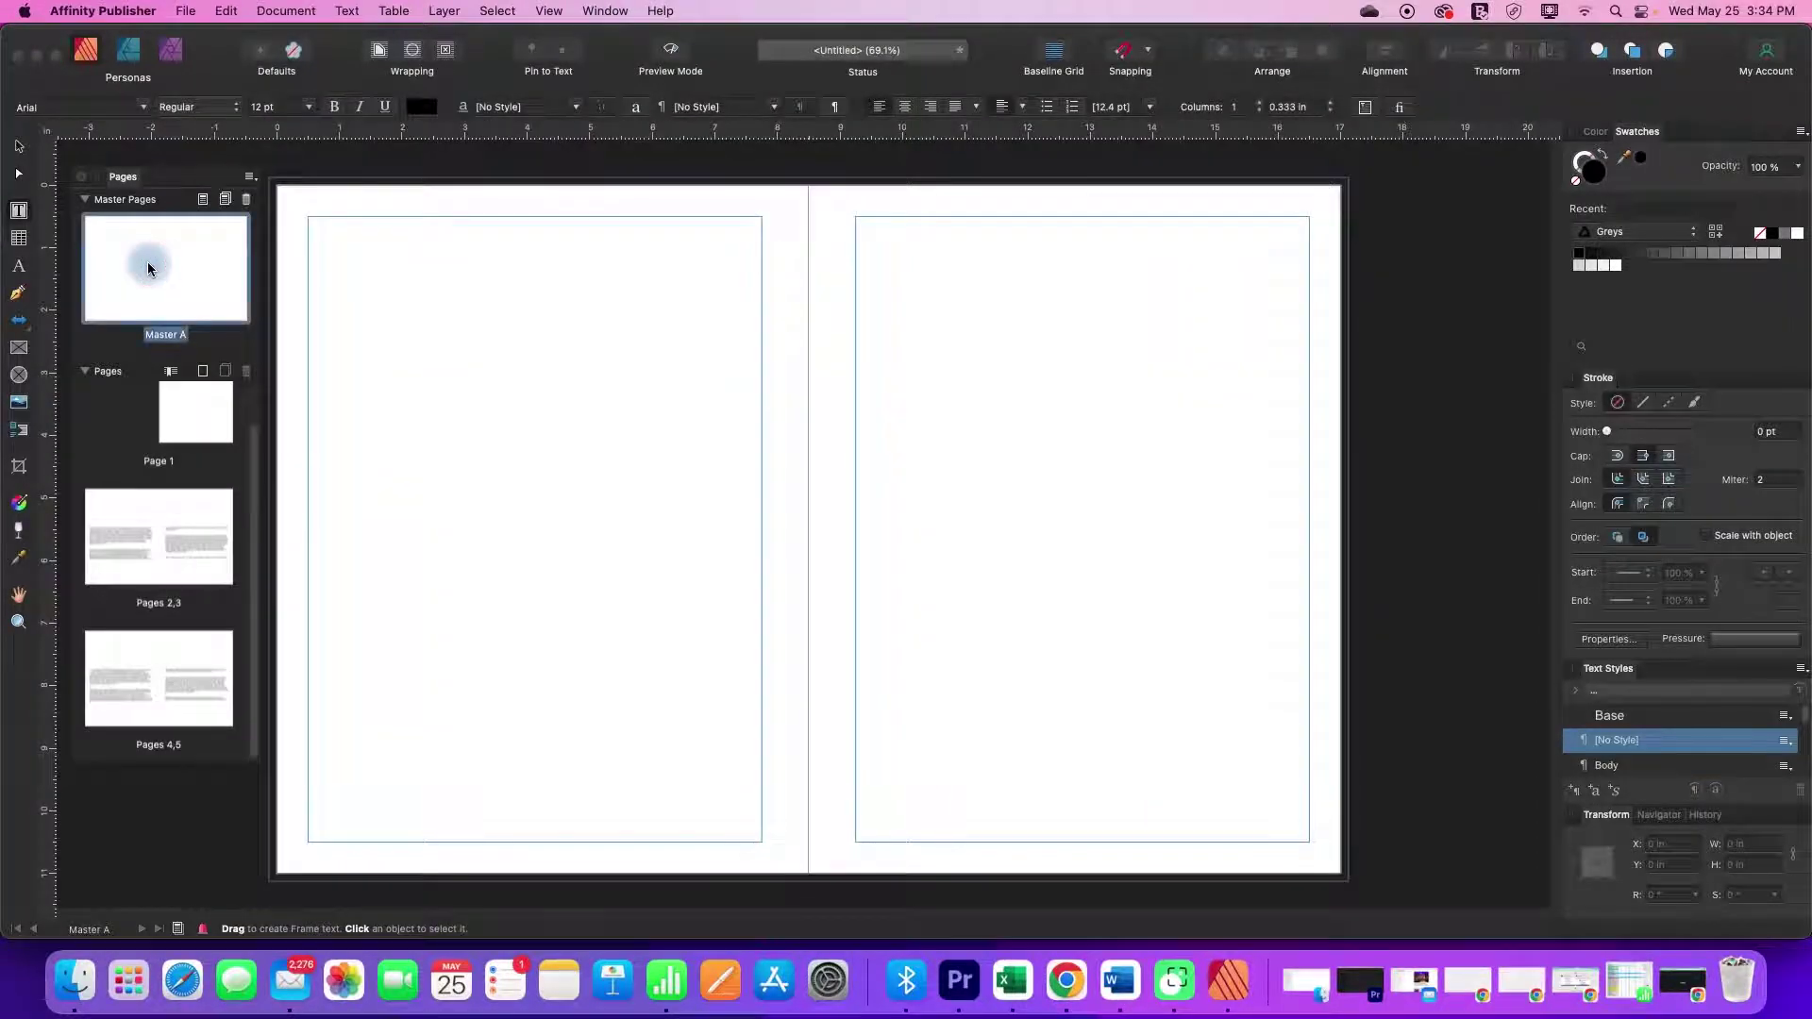
pyautogui.click(432, 471)
pyautogui.click(1079, 510)
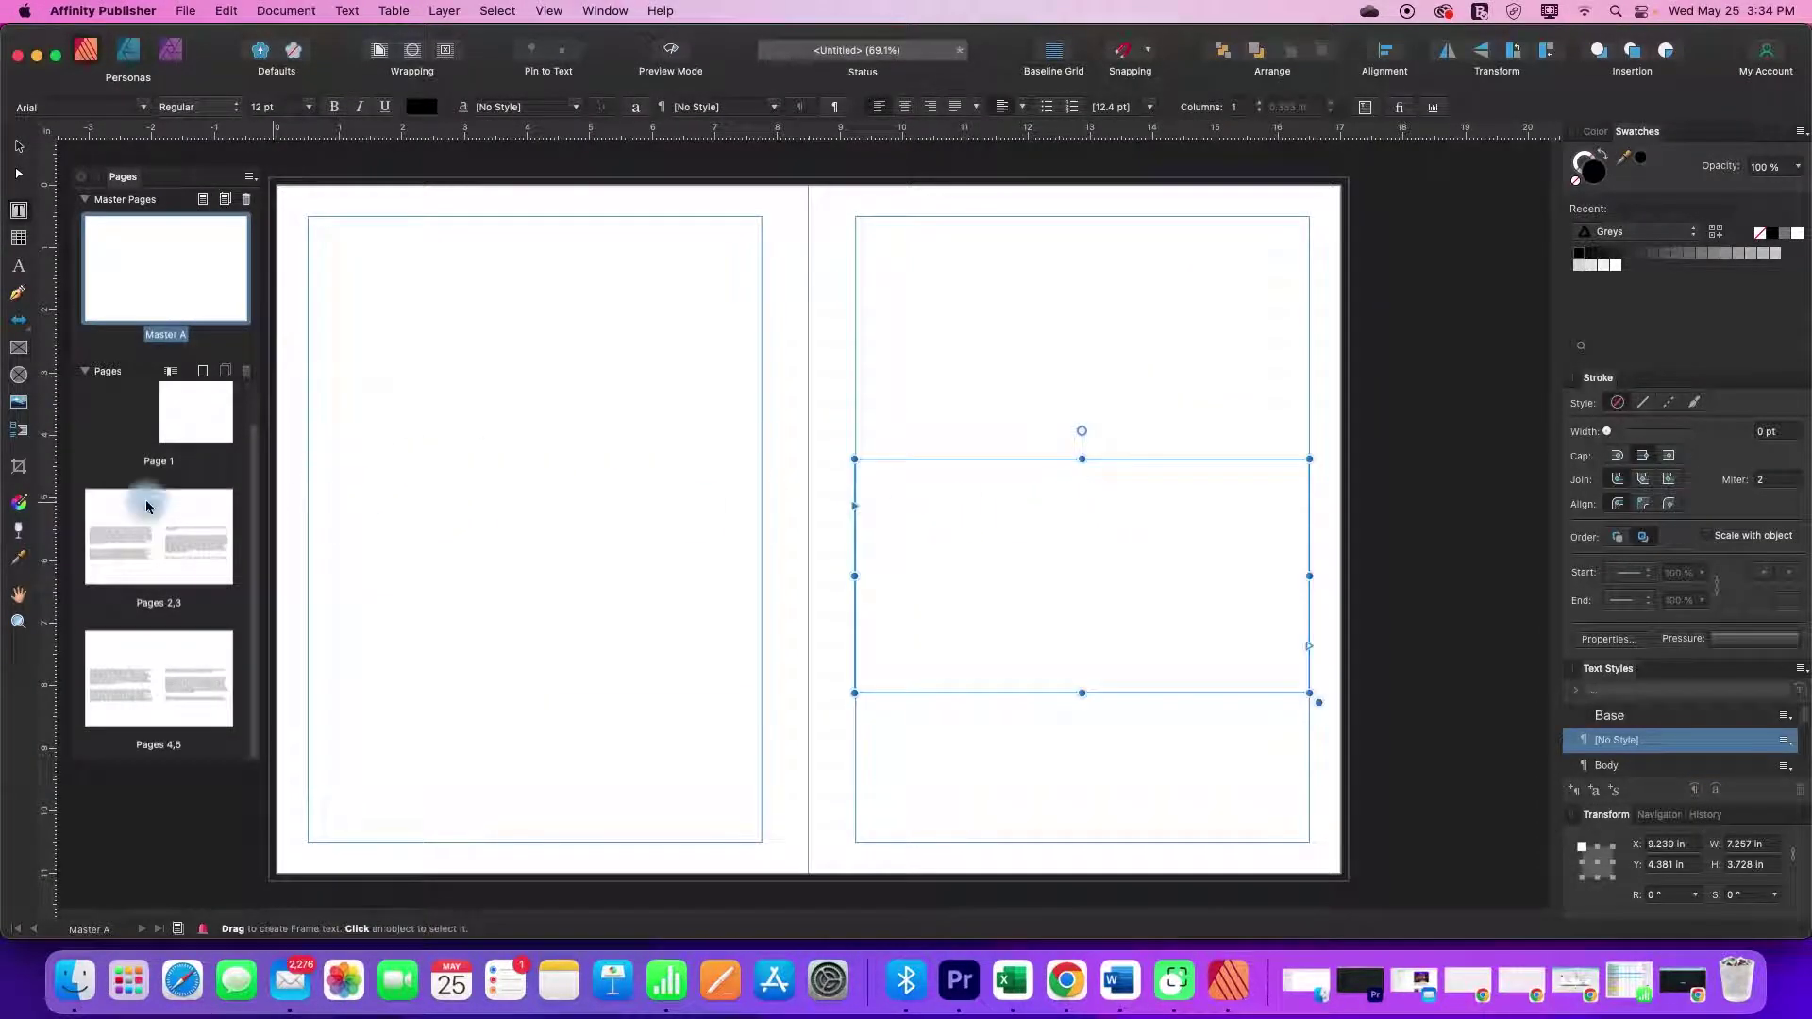
pyautogui.doubleClick(132, 540)
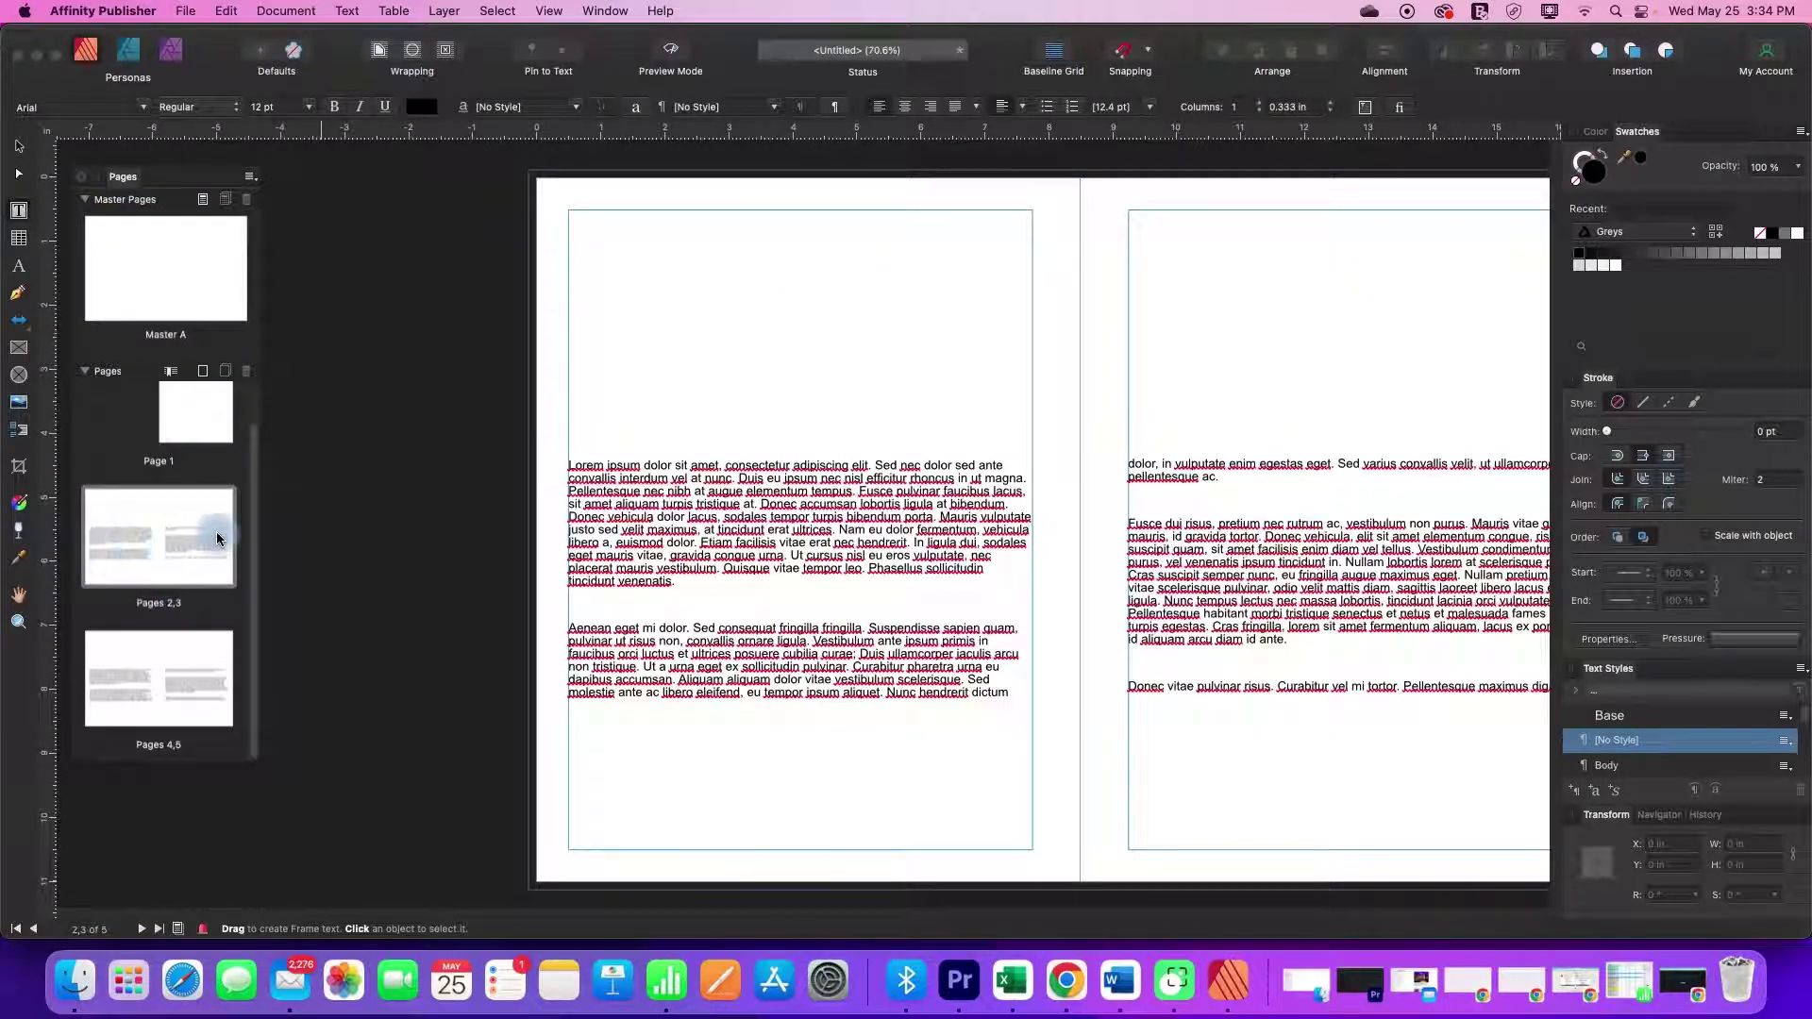